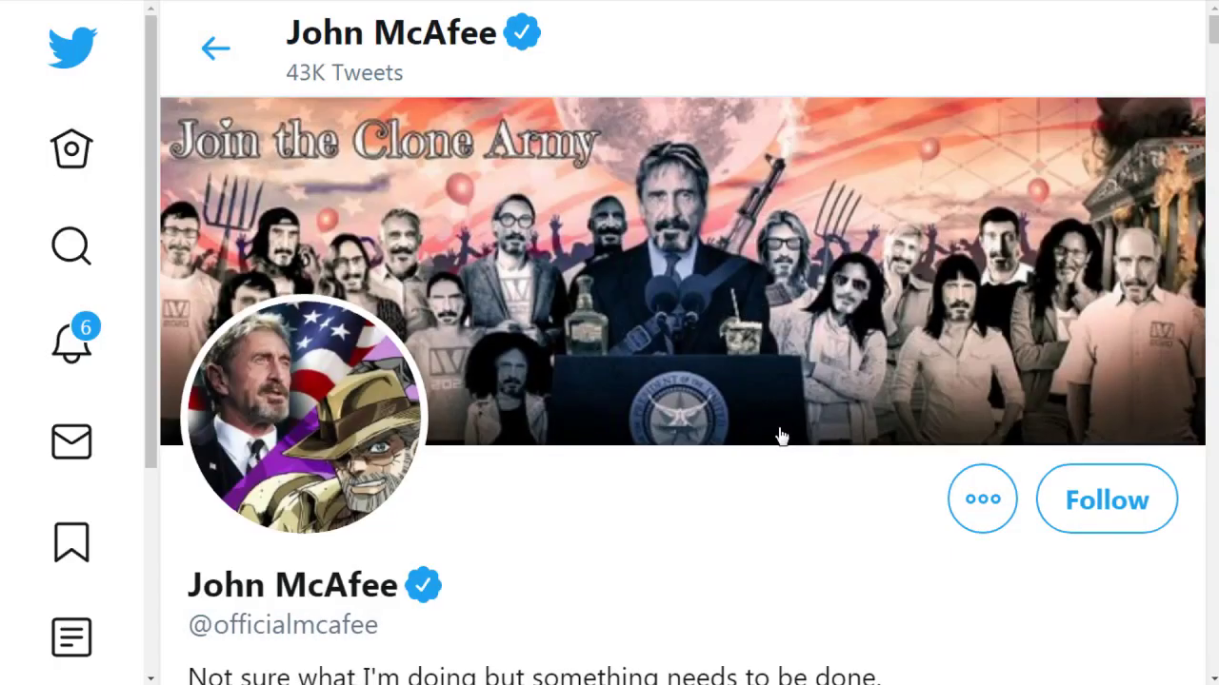
# Highlight the profile bio text briefly, then deselect it
pyautogui.scroll(-4, 779, 467)
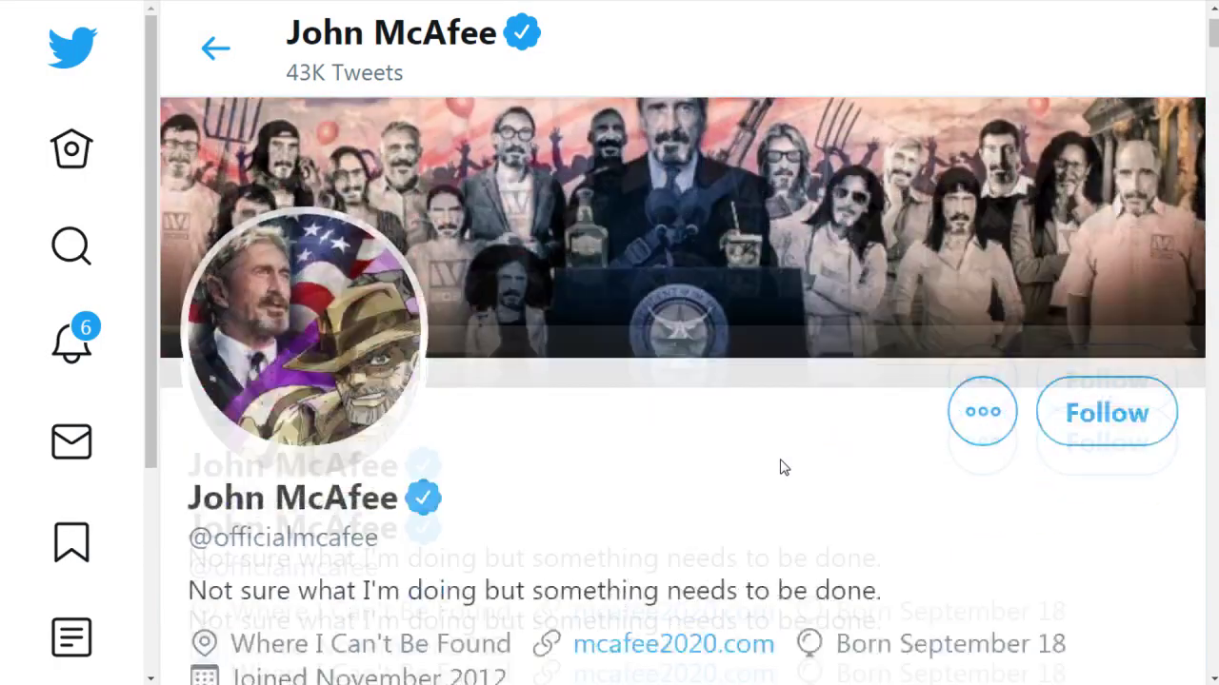
pyautogui.moveTo(190, 317); pyautogui.dragTo(910, 326)
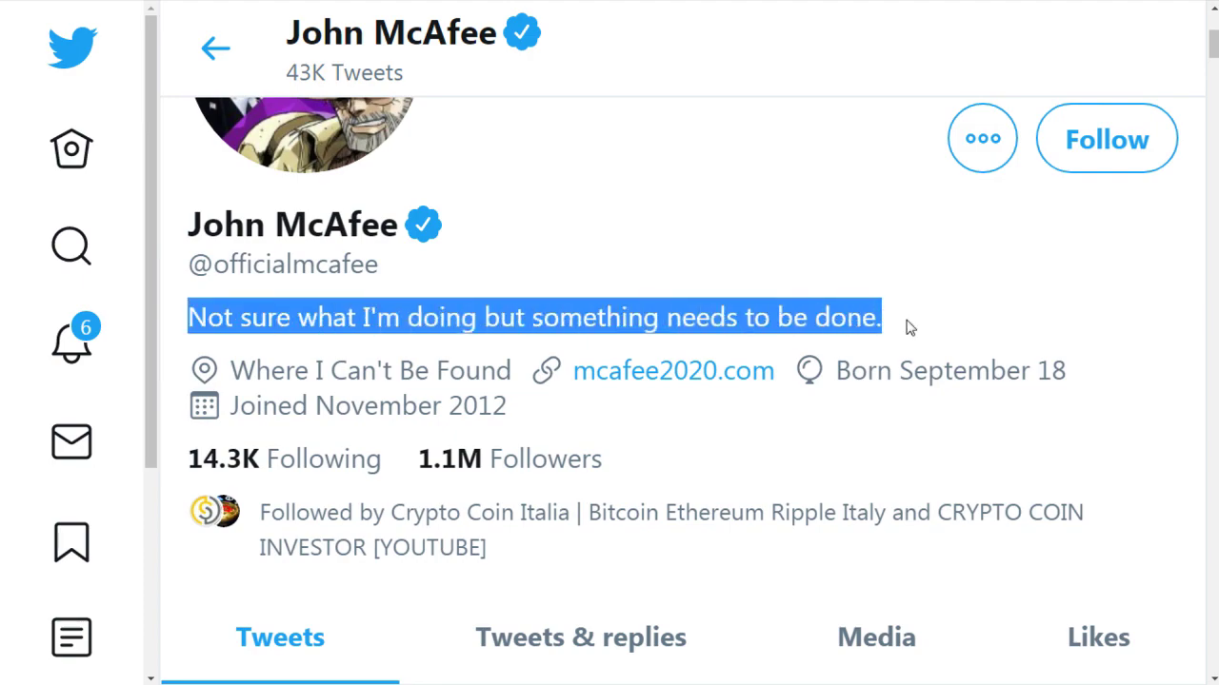
pyautogui.click(909, 327)
# Scroll down the timeline to the McAfeeDex shared liquidity and 'Portals' tweets
pyautogui.scroll(-5, 909, 327)
pyautogui.scroll(-1, 909, 326)
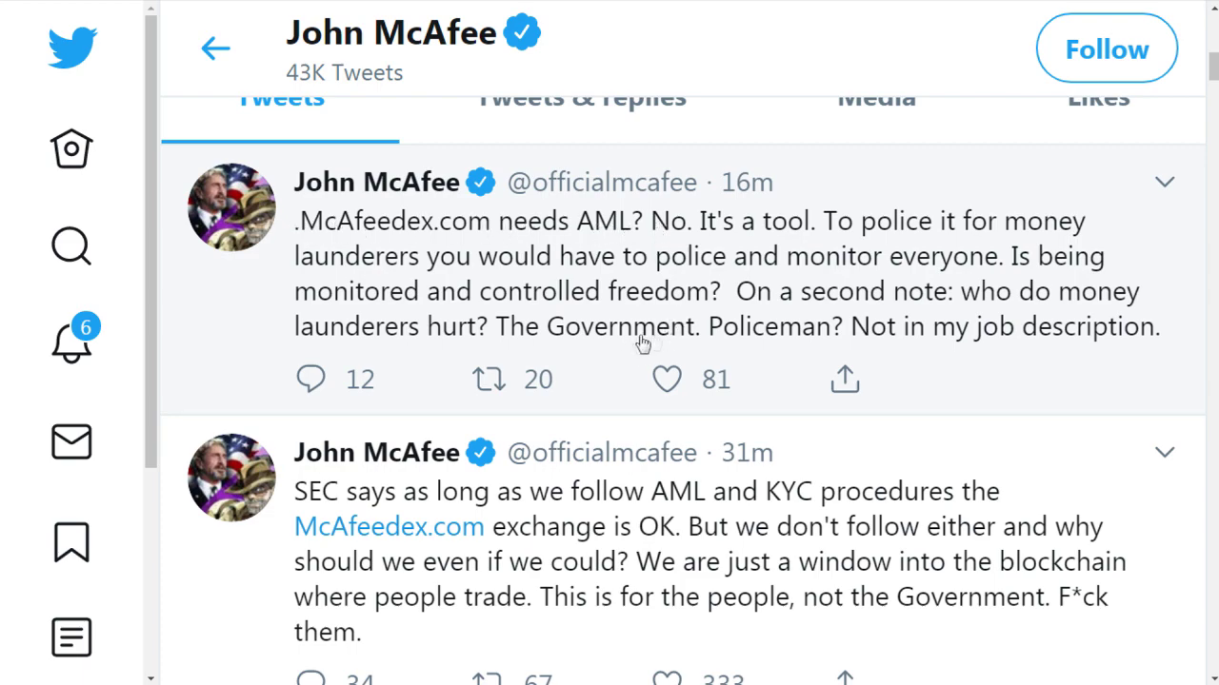
pyautogui.scroll(-3, 629, 360)
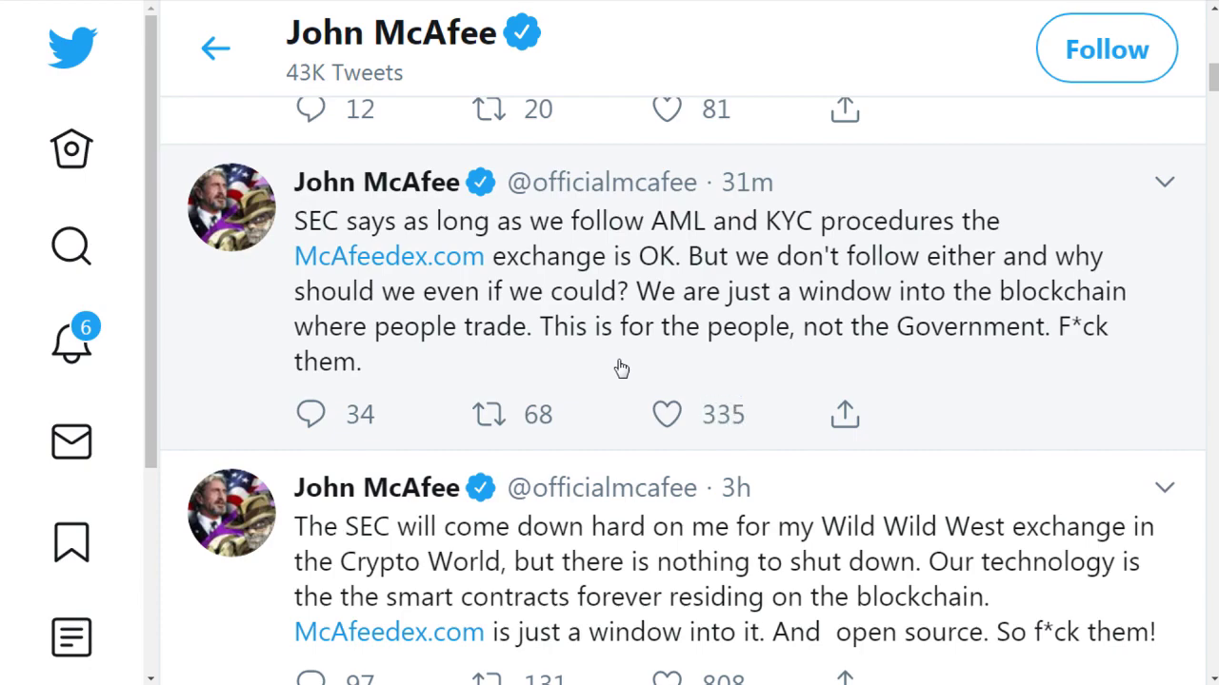
pyautogui.scroll(-3, 621, 368)
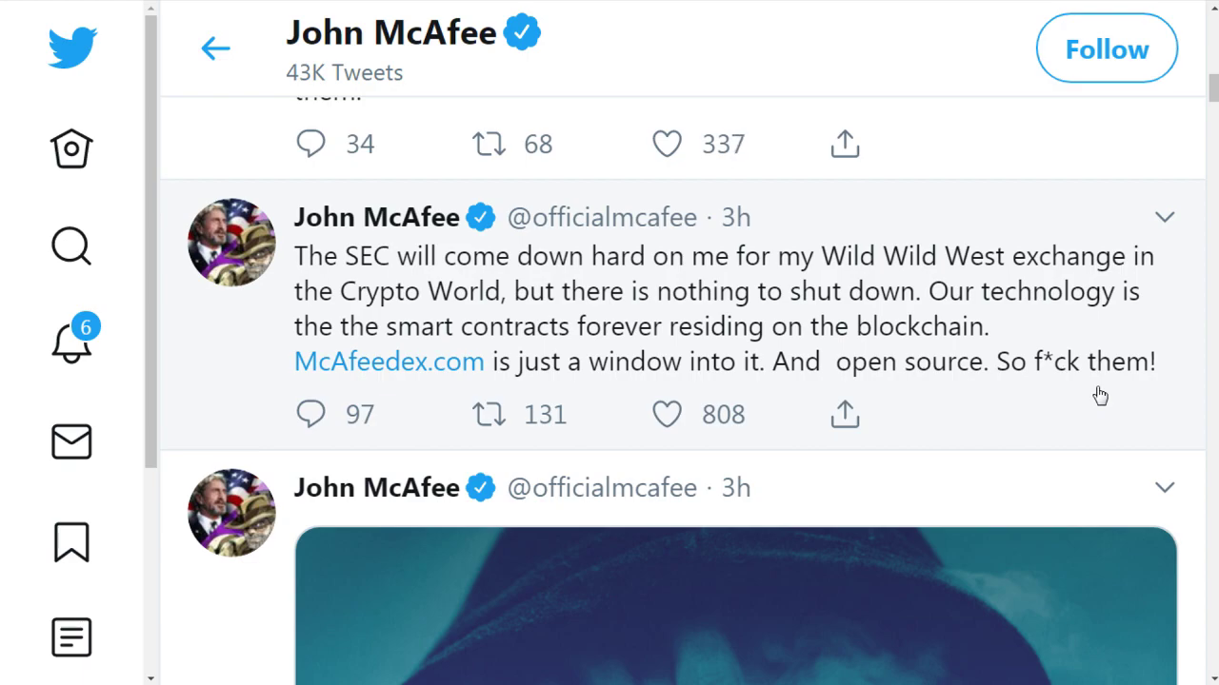
pyautogui.scroll(-1, 1099, 395)
pyautogui.scroll(-5, 1099, 396)
pyautogui.scroll(-5, 1100, 395)
pyautogui.scroll(-5, 1099, 395)
pyautogui.scroll(-4, 1099, 396)
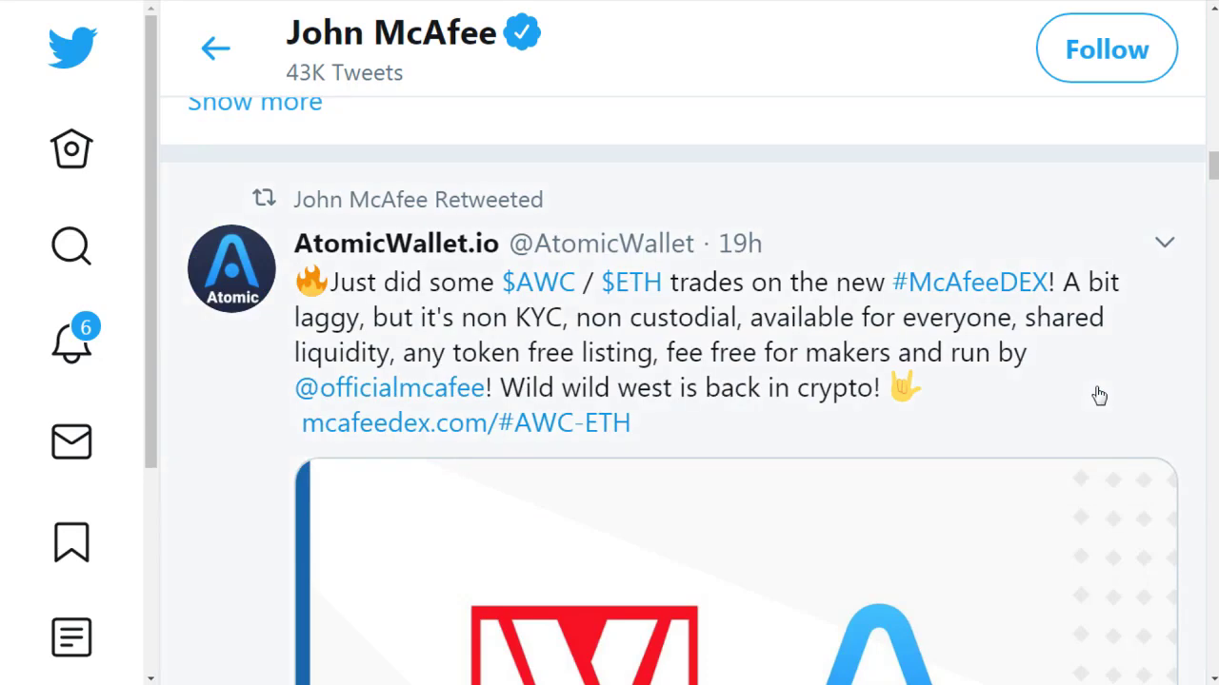
pyautogui.scroll(-3, 1100, 395)
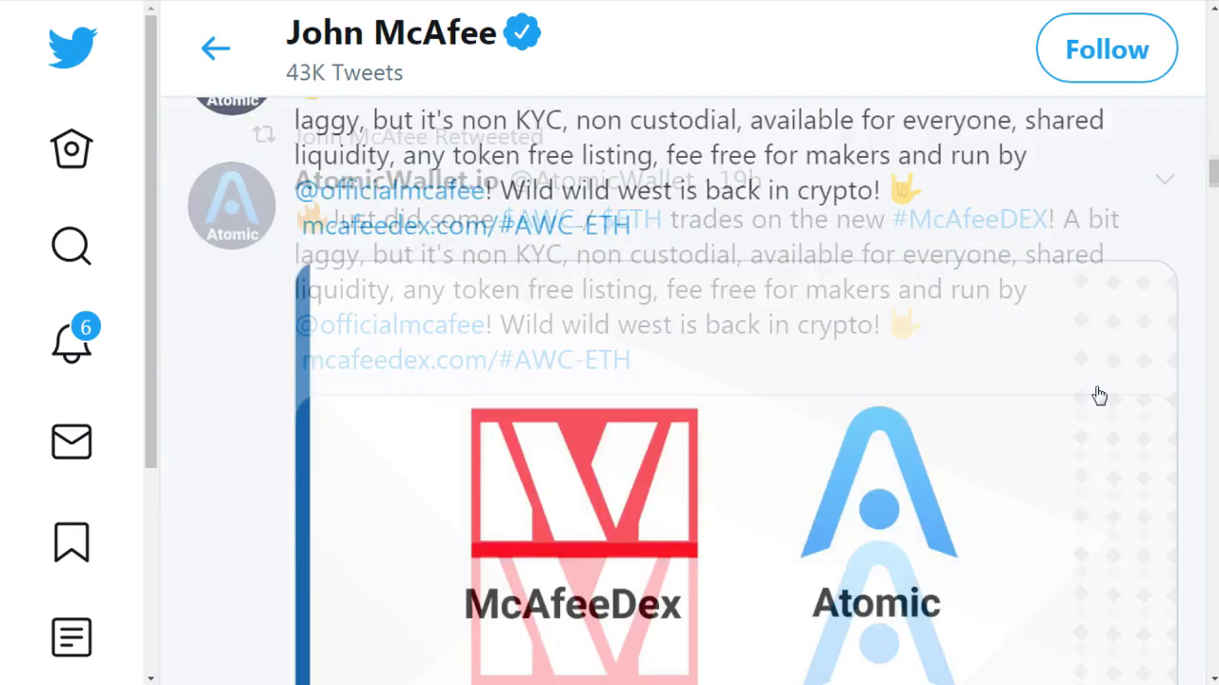
pyautogui.scroll(-5, 1099, 395)
pyautogui.scroll(-2, 1100, 395)
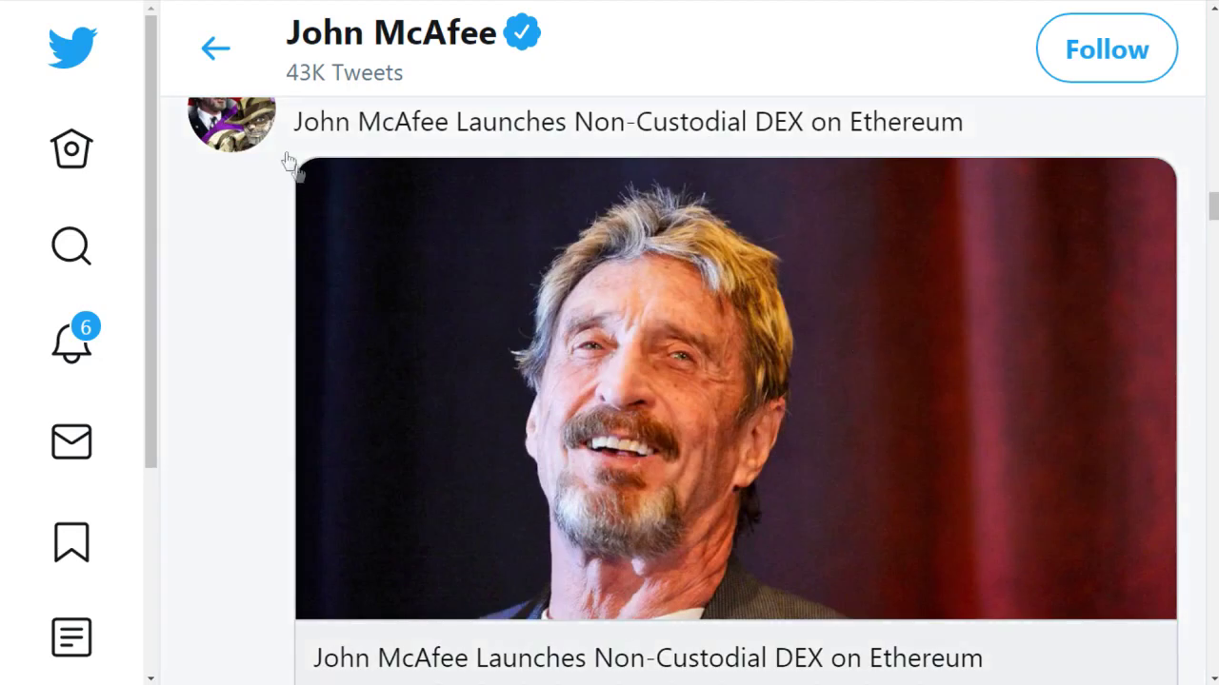
pyautogui.scroll(-5, 1004, 181)
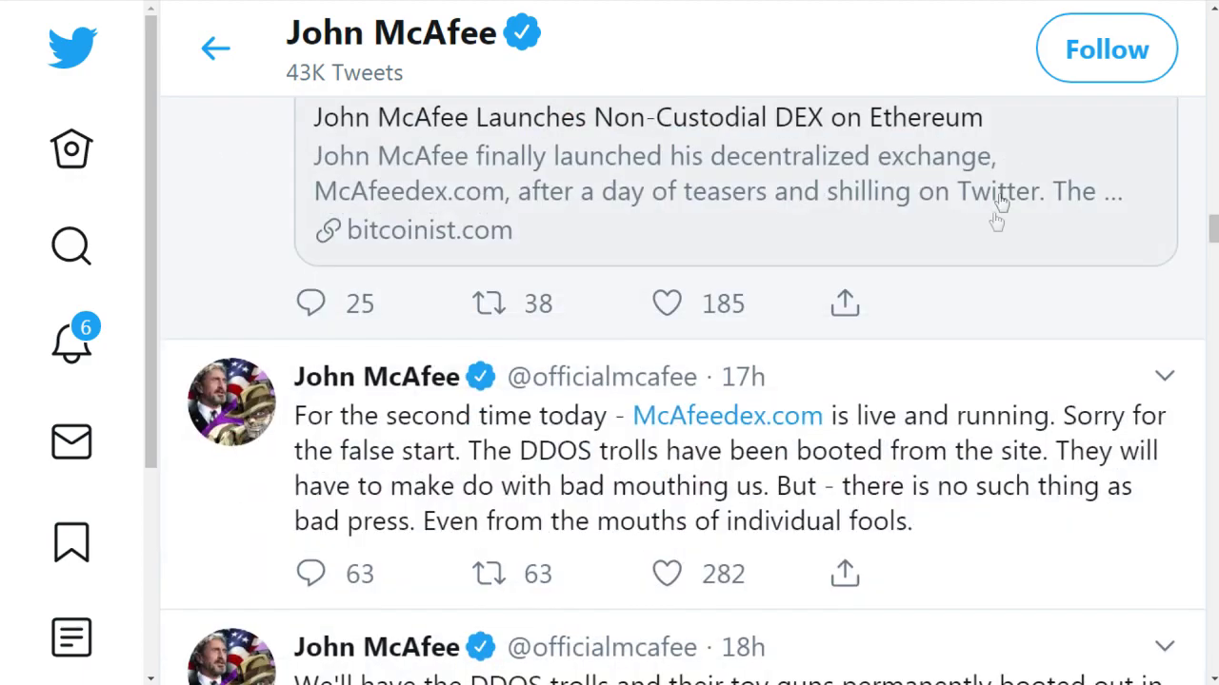
pyautogui.scroll(-2, 995, 229)
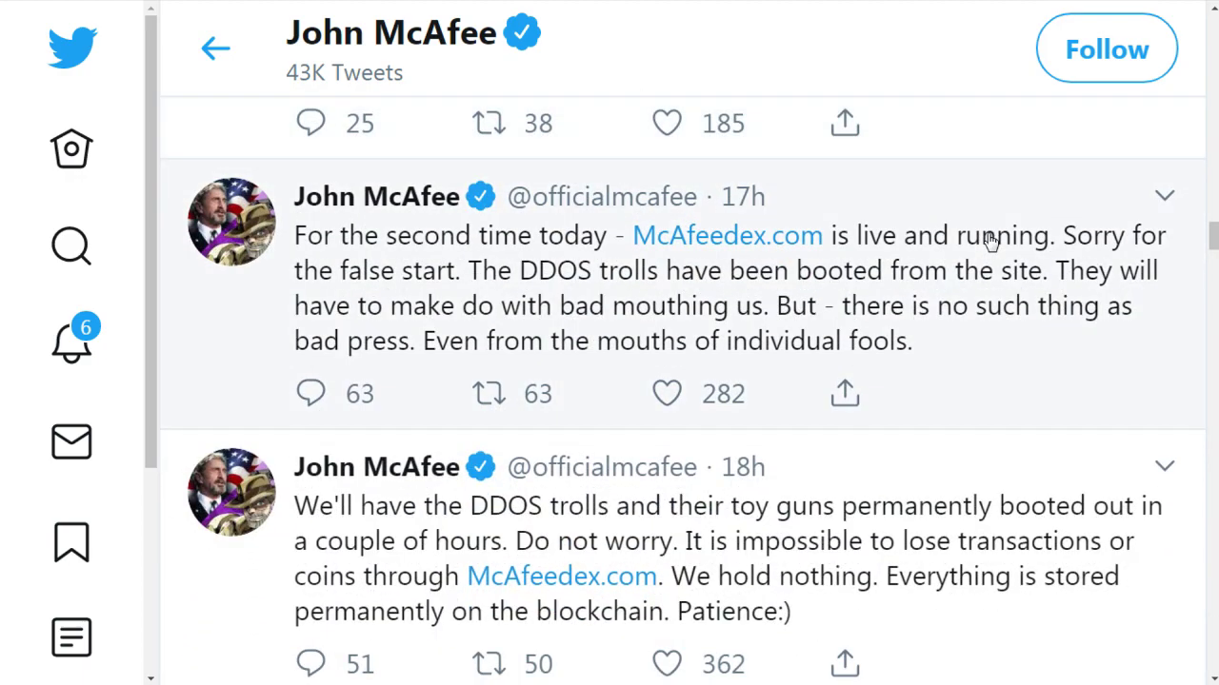
pyautogui.scroll(-7, 990, 241)
pyautogui.scroll(-1, 990, 241)
pyautogui.scroll(-1, 991, 241)
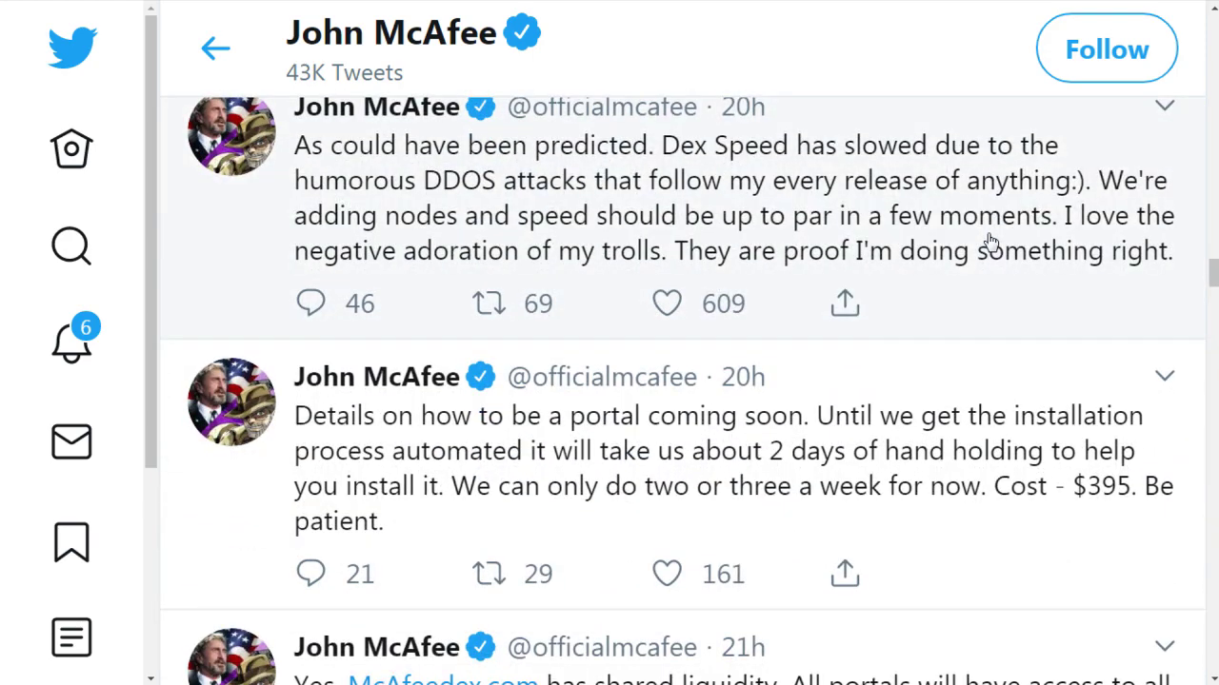
pyautogui.scroll(-2, 990, 241)
pyautogui.scroll(-4, 990, 241)
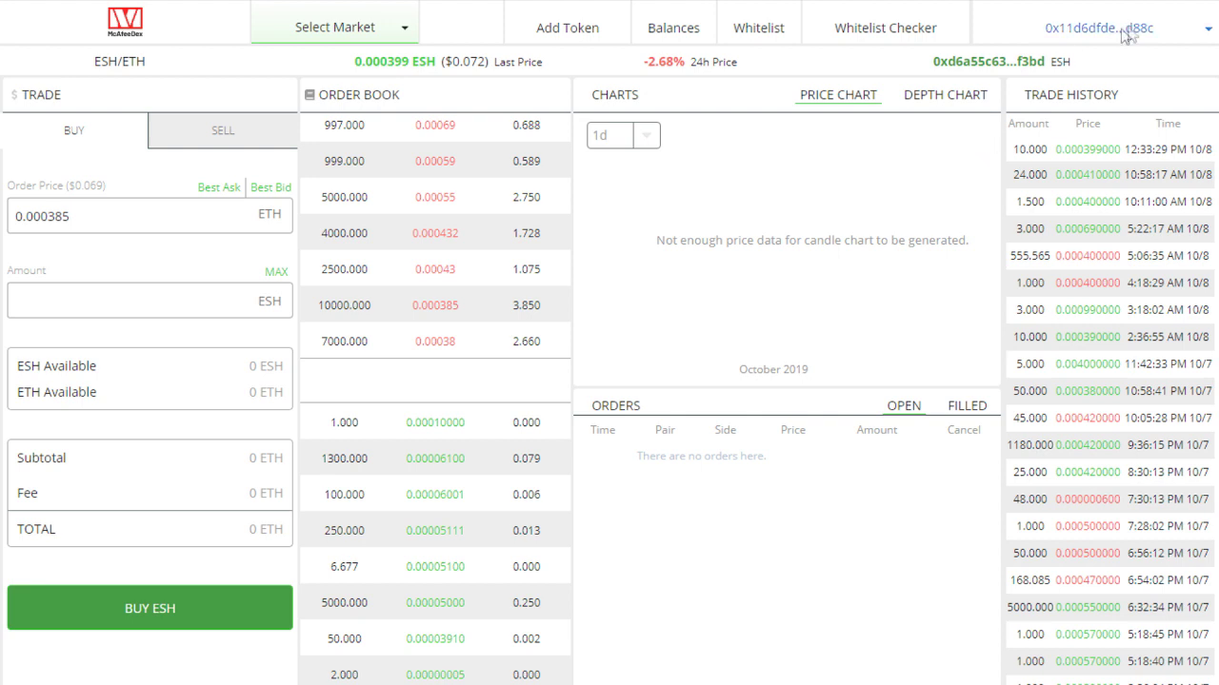
# Create a new Ethereum account from the account menu and dismiss the backup notice
pyautogui.click(1198, 36)
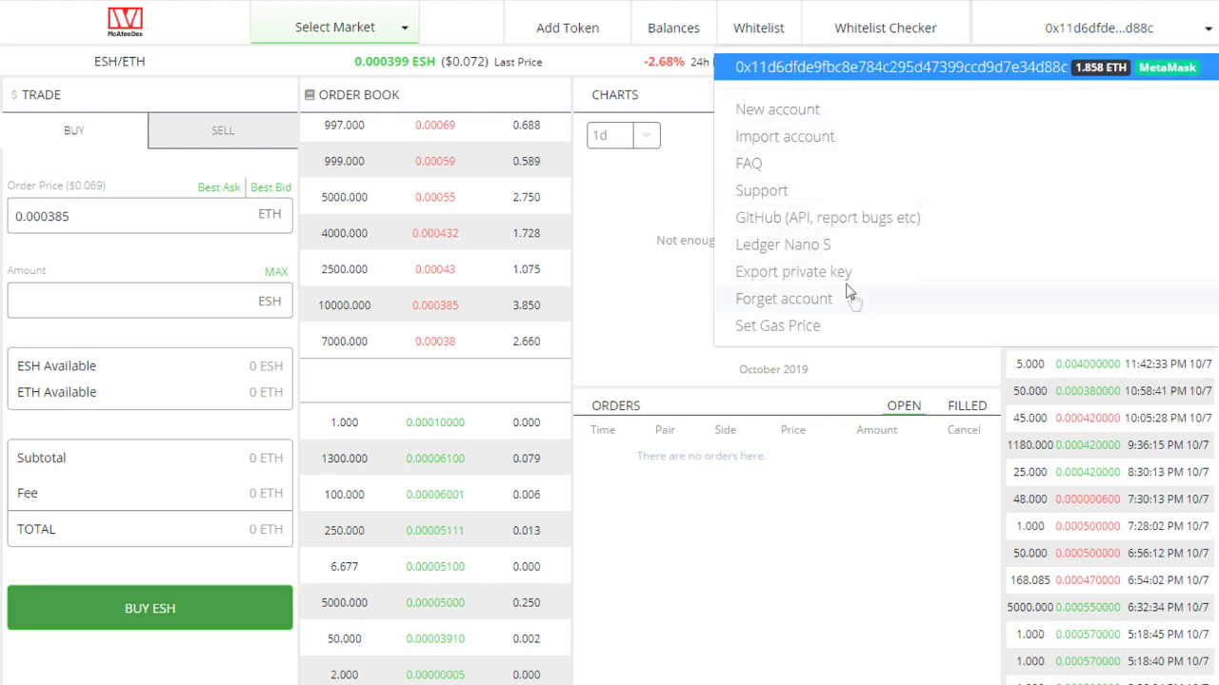
pyautogui.click(786, 112)
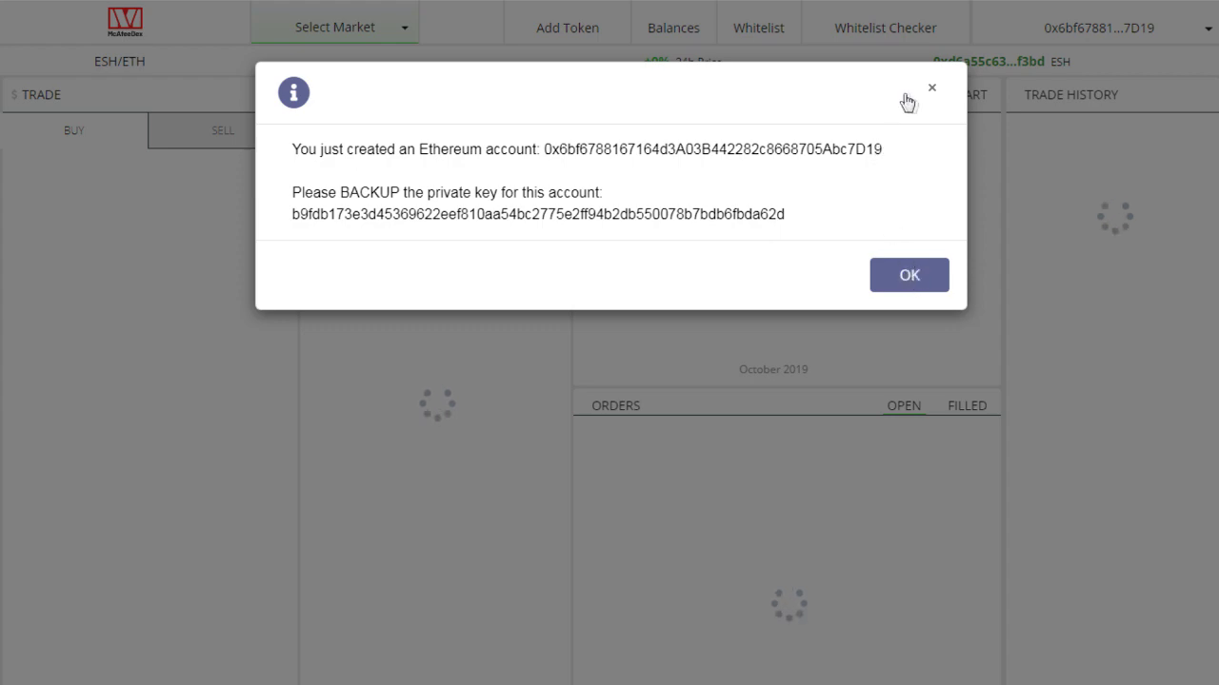
pyautogui.click(870, 275)
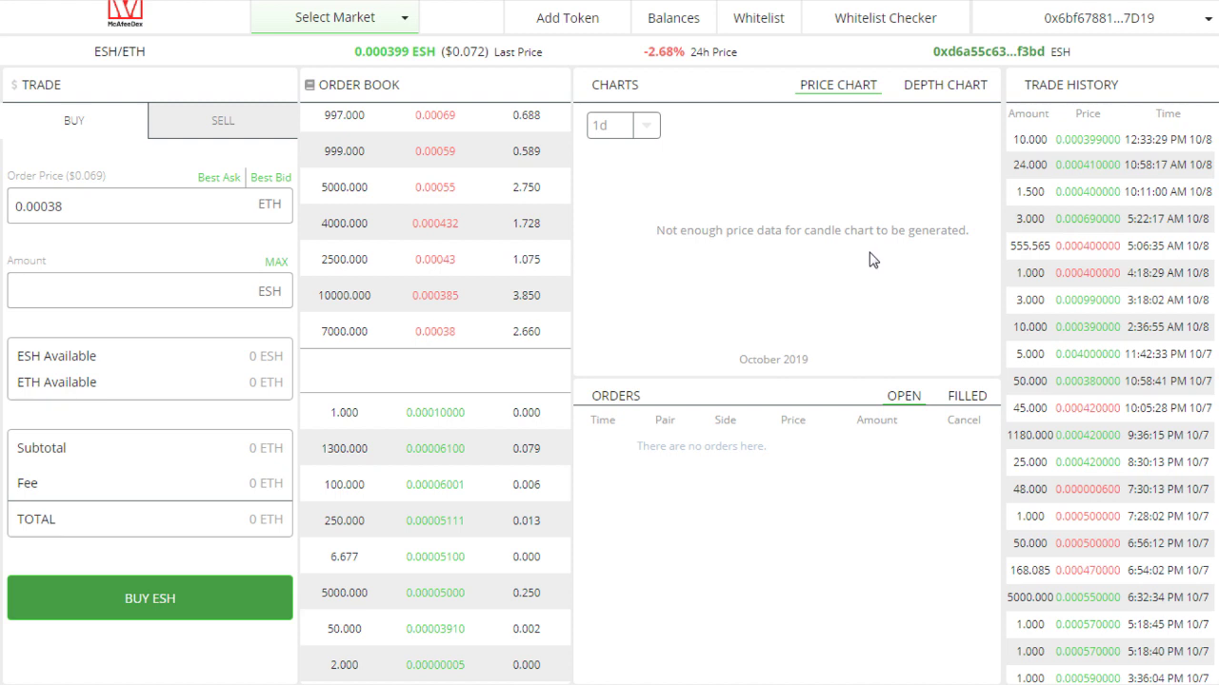
# Open and cancel the Import account form, then view the new account's zero balances
pyautogui.click(1179, 20)
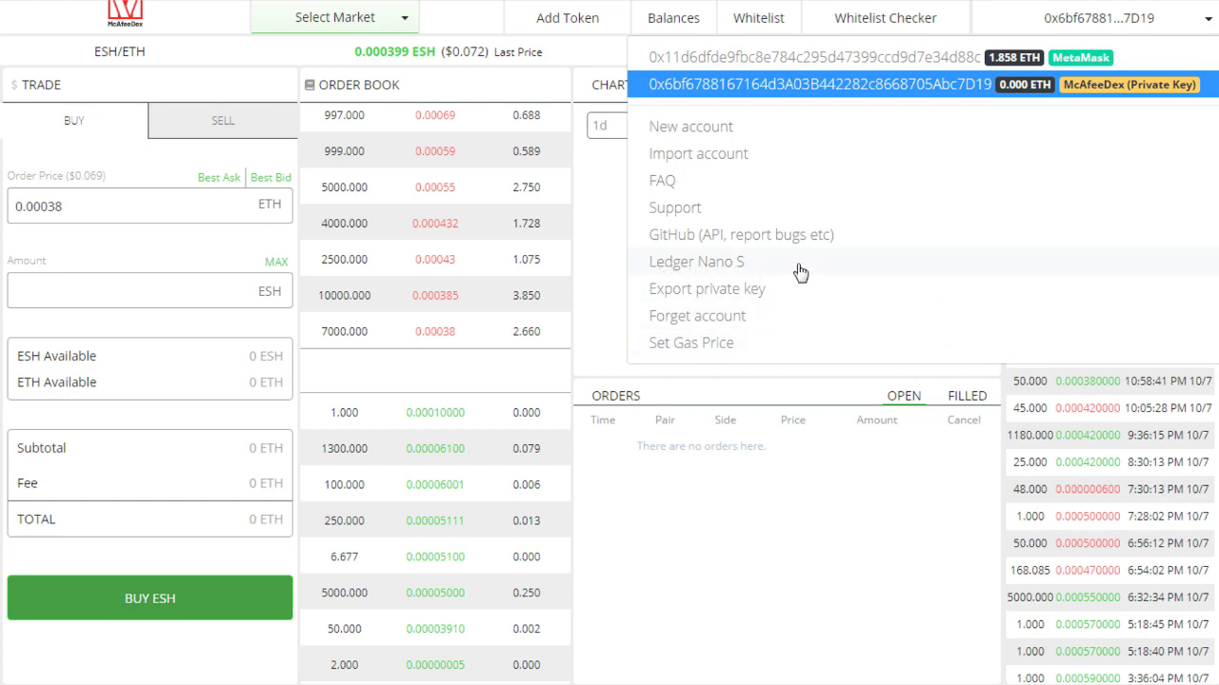
pyautogui.click(753, 157)
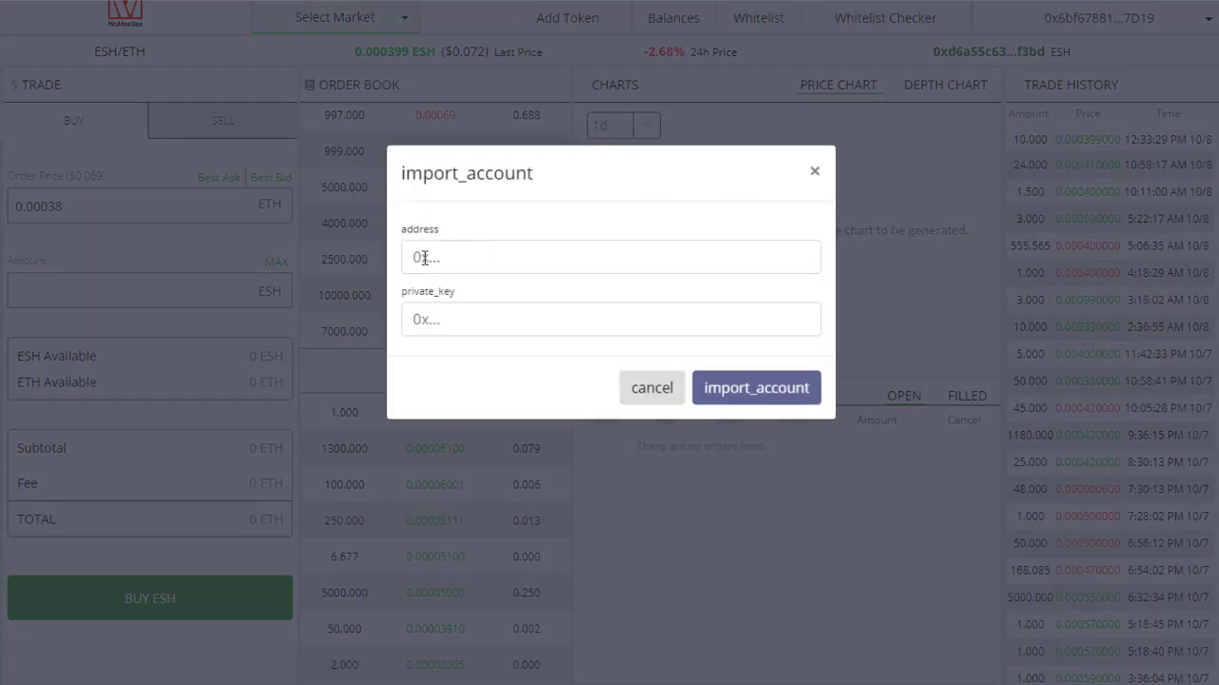
pyautogui.click(523, 256)
pyautogui.click(497, 307)
pyautogui.click(493, 259)
pyautogui.click(499, 319)
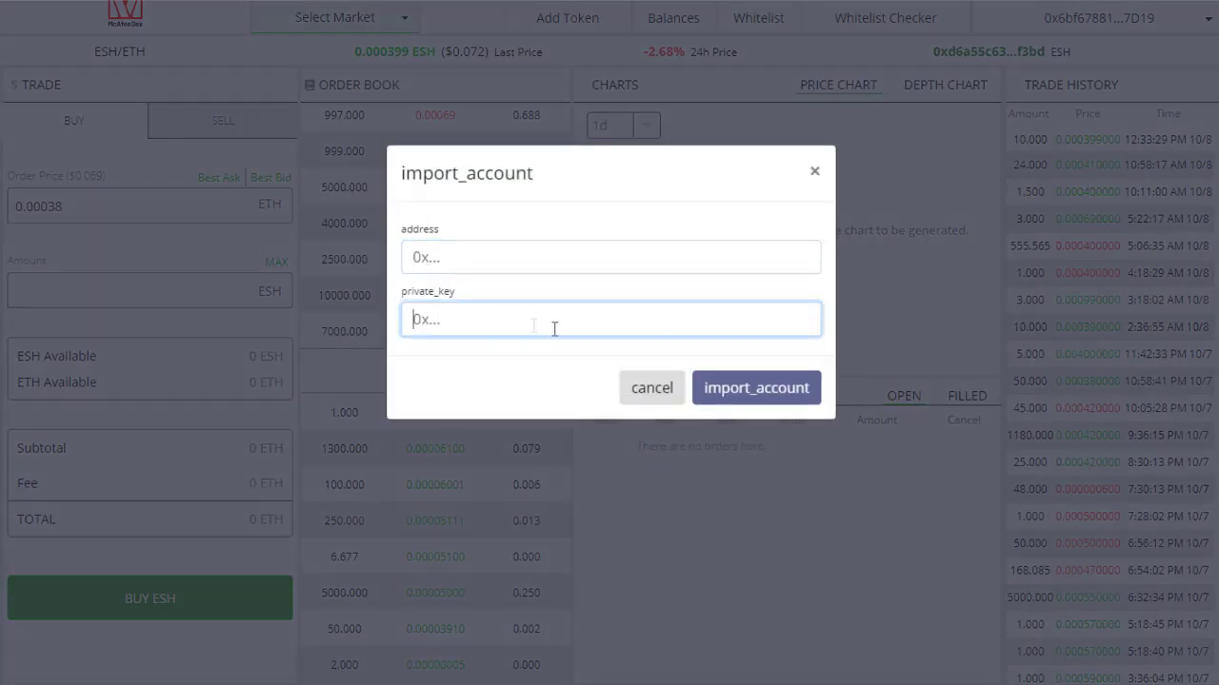
pyautogui.click(645, 392)
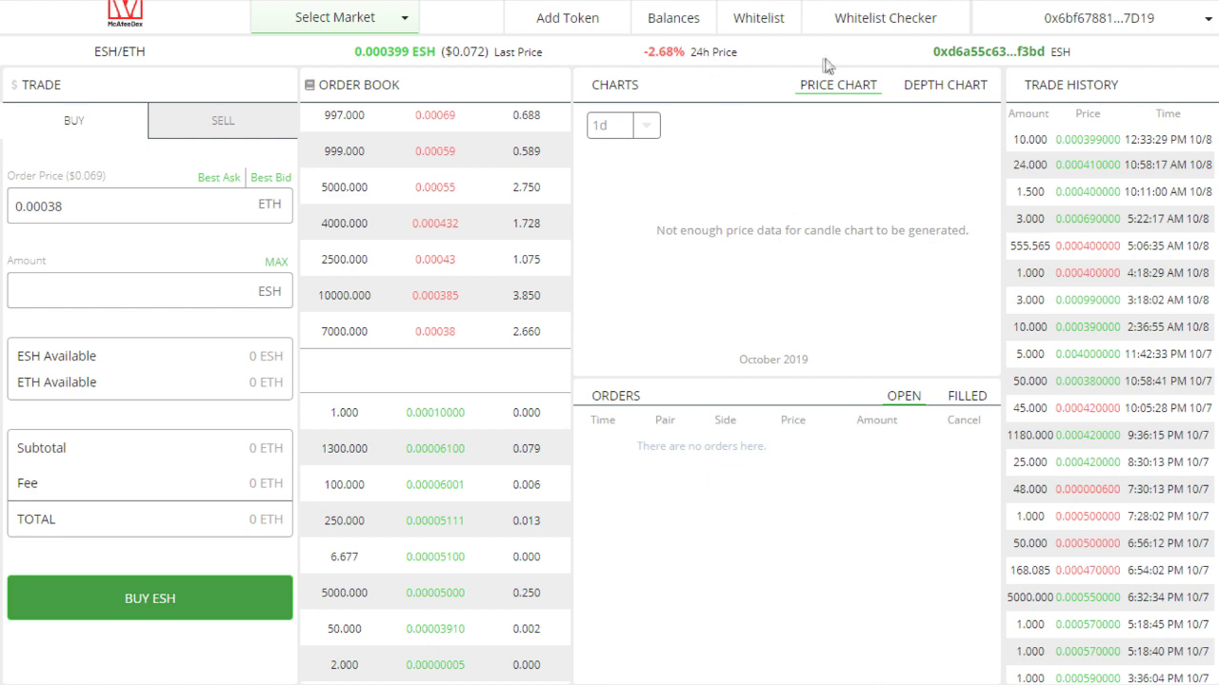
pyautogui.click(698, 26)
# Switch back to the MetaMask account, peek at the 1d timeframe list, and open Select Market
pyautogui.click(1162, 29)
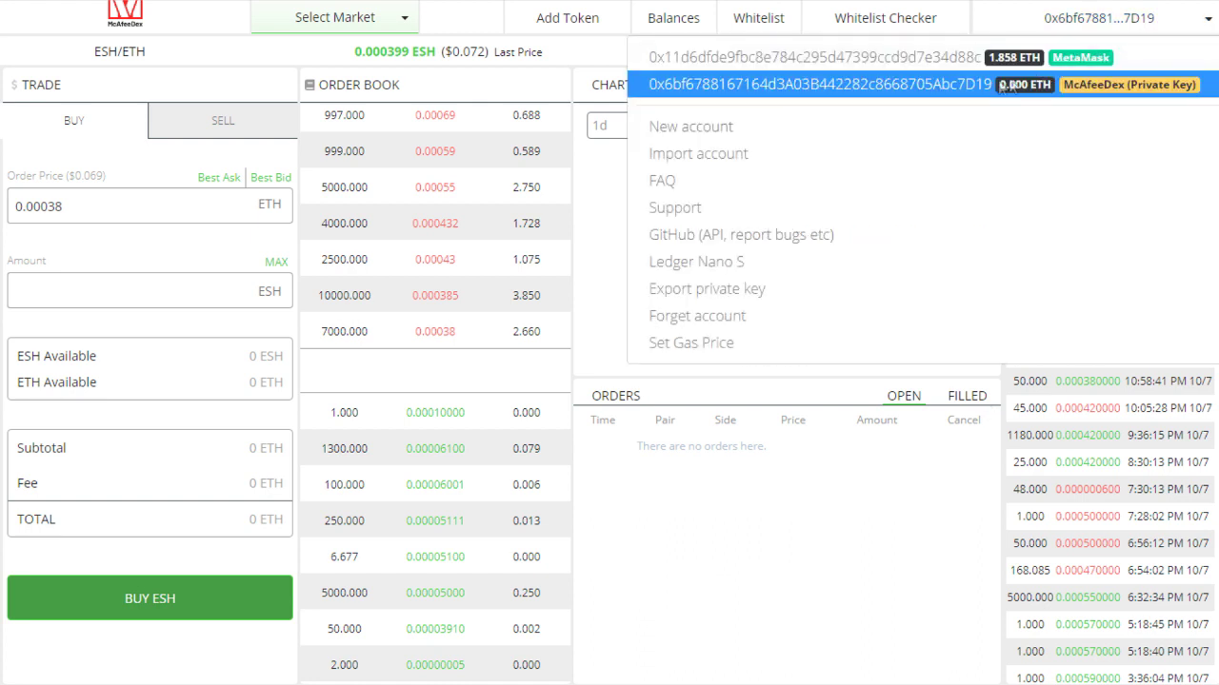
pyautogui.click(934, 59)
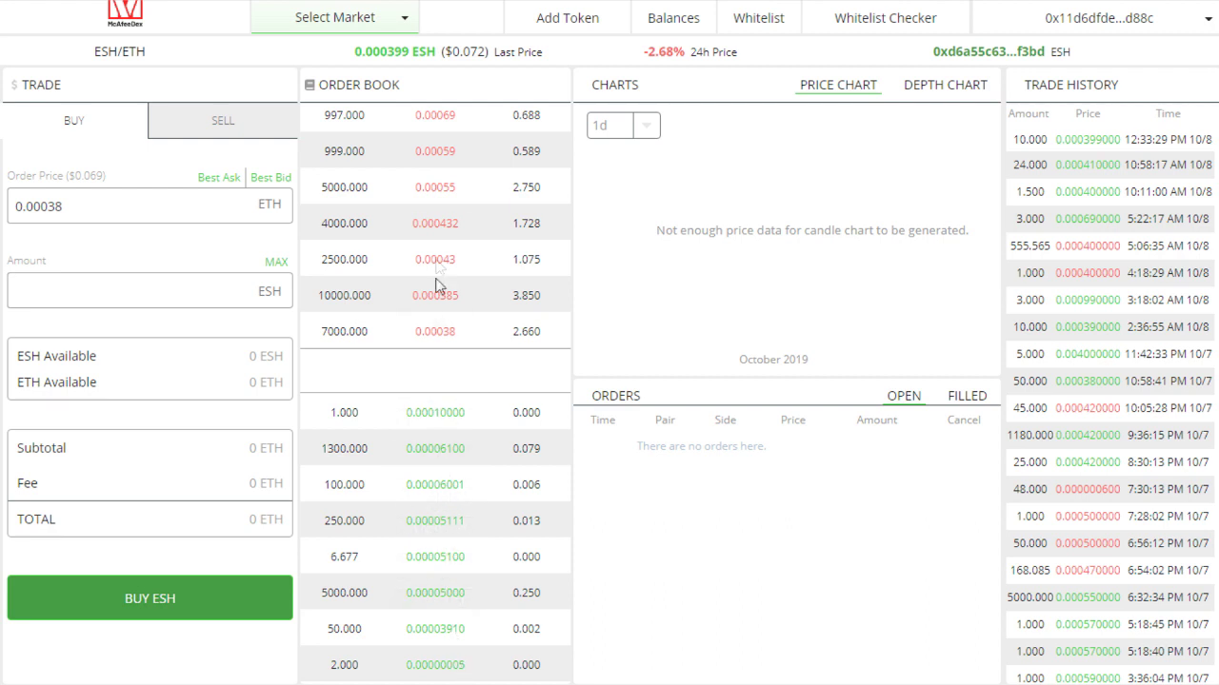
pyautogui.click(646, 127)
pyautogui.click(614, 132)
pyautogui.click(333, 29)
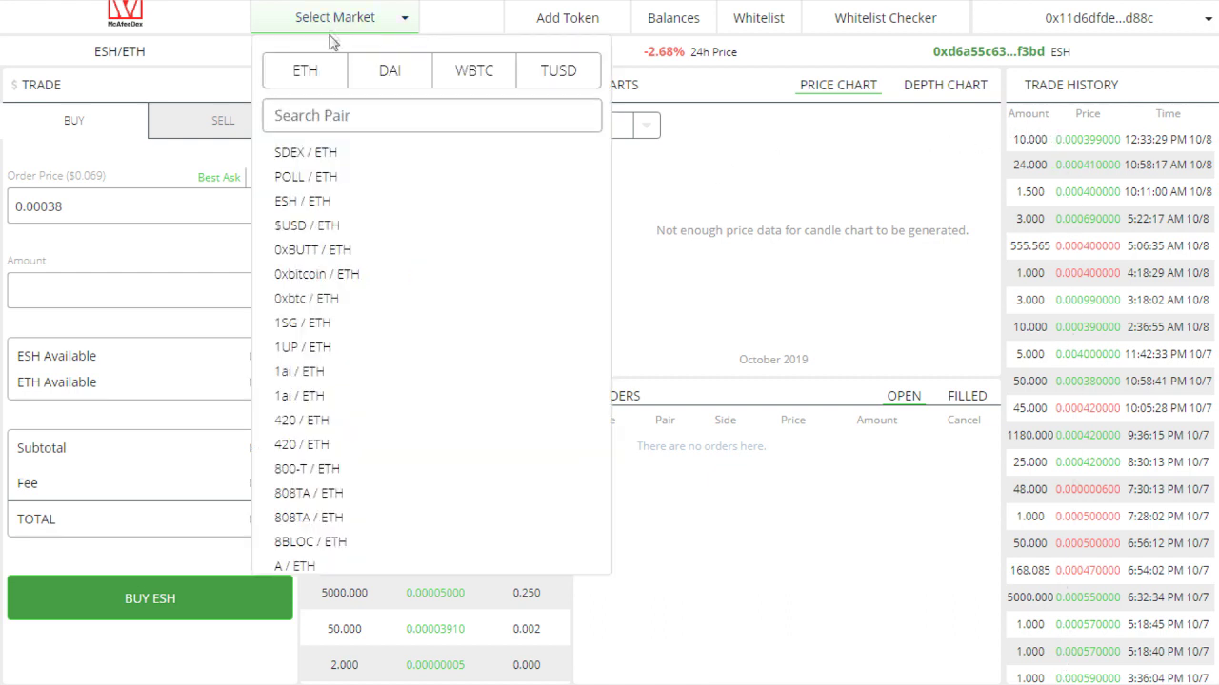
# Scroll through the ETH market pair list, then close it
pyautogui.scroll(-1, 348, 213)
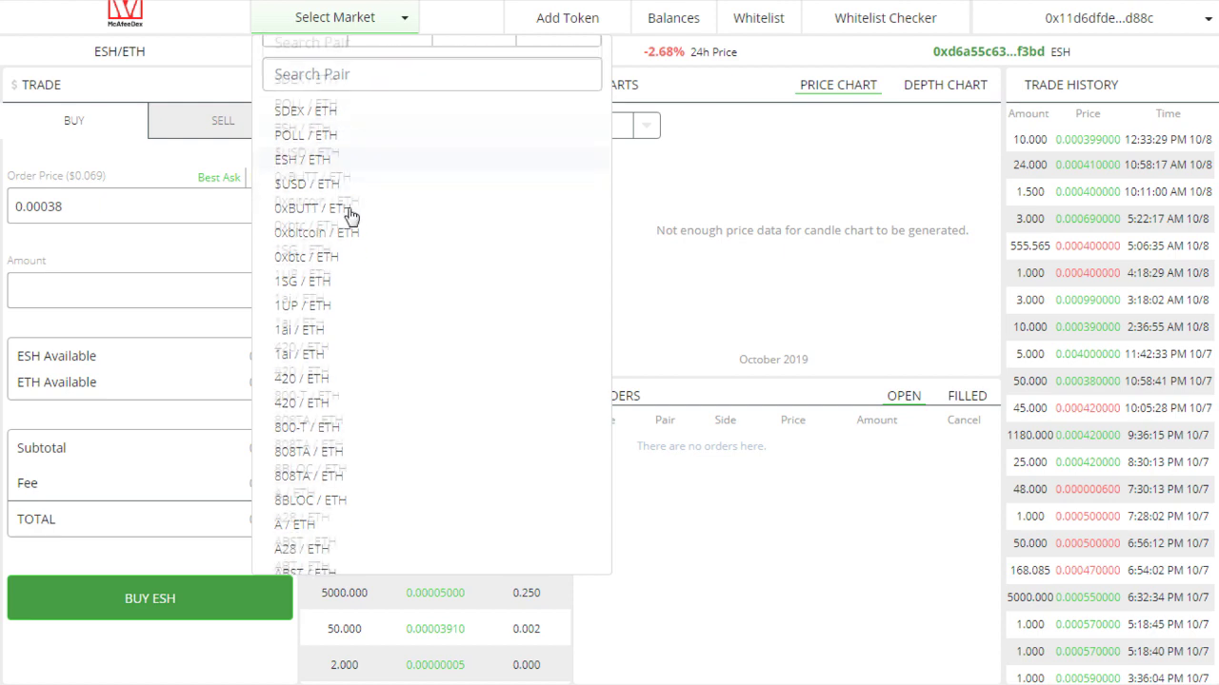
pyautogui.scroll(-3, 348, 212)
pyautogui.scroll(-8, 349, 212)
pyautogui.scroll(-5, 349, 214)
pyautogui.scroll(-5, 348, 214)
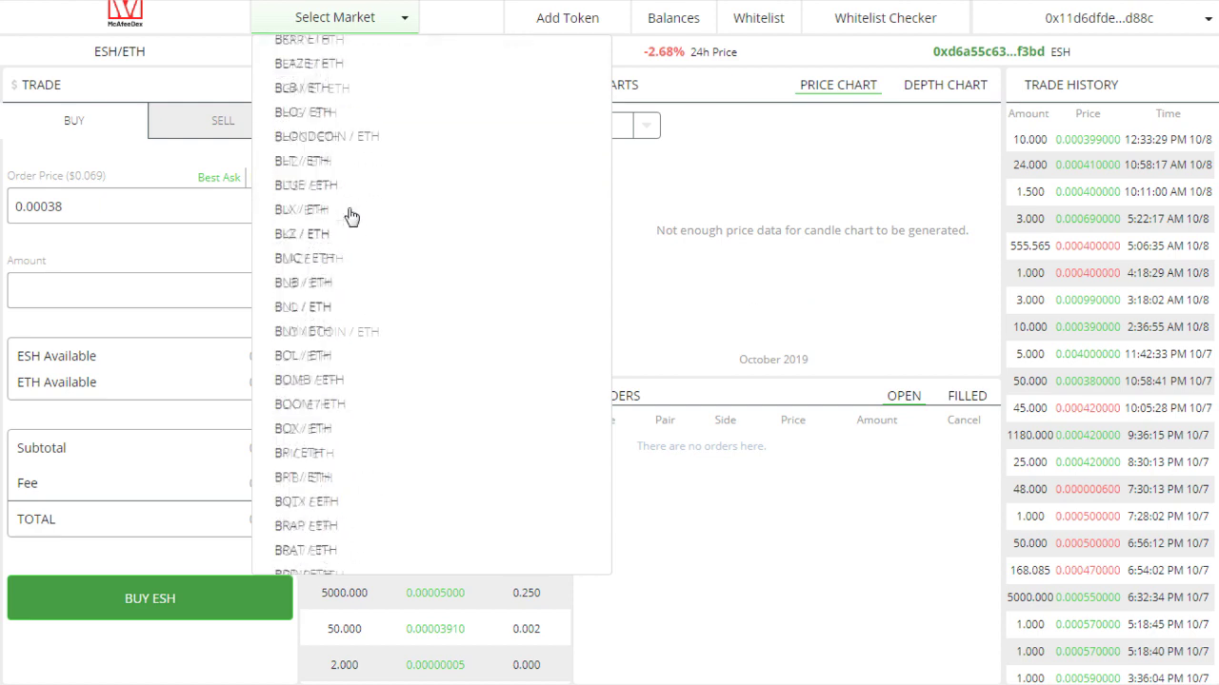
pyautogui.scroll(-5, 349, 214)
pyautogui.scroll(-5, 354, 171)
pyautogui.click(374, 21)
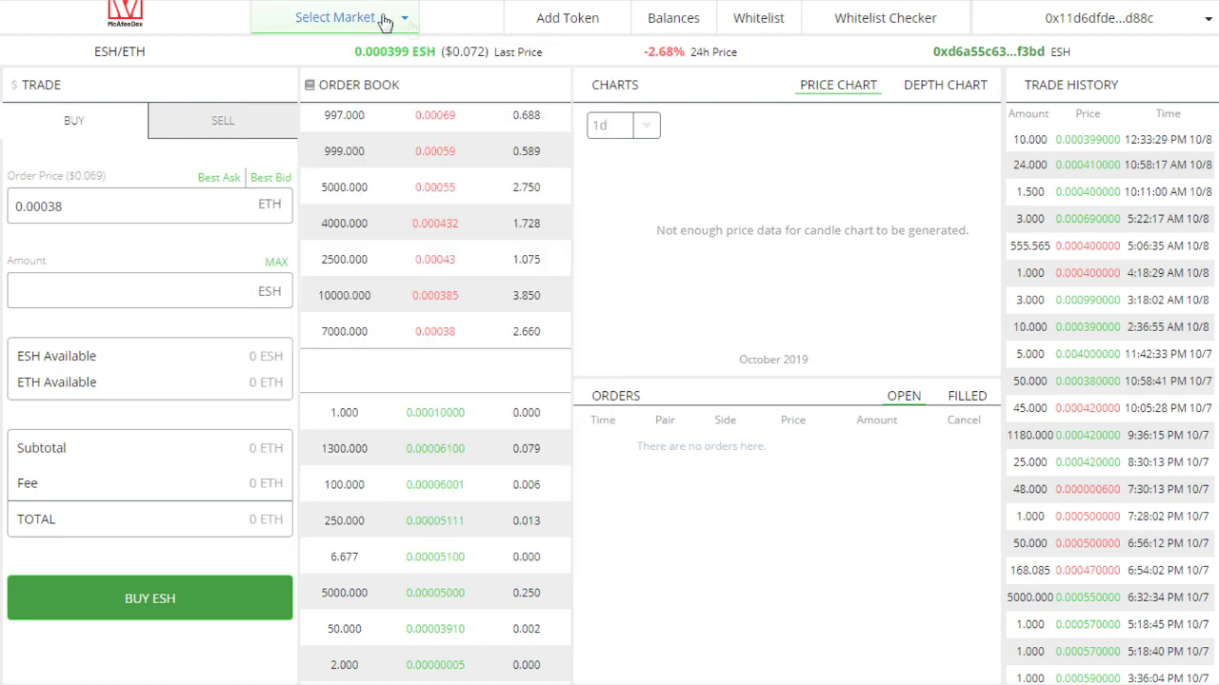
# Open and cancel Add Token, toggle the SELL/BUY tabs, and show Balances
pyautogui.click(552, 19)
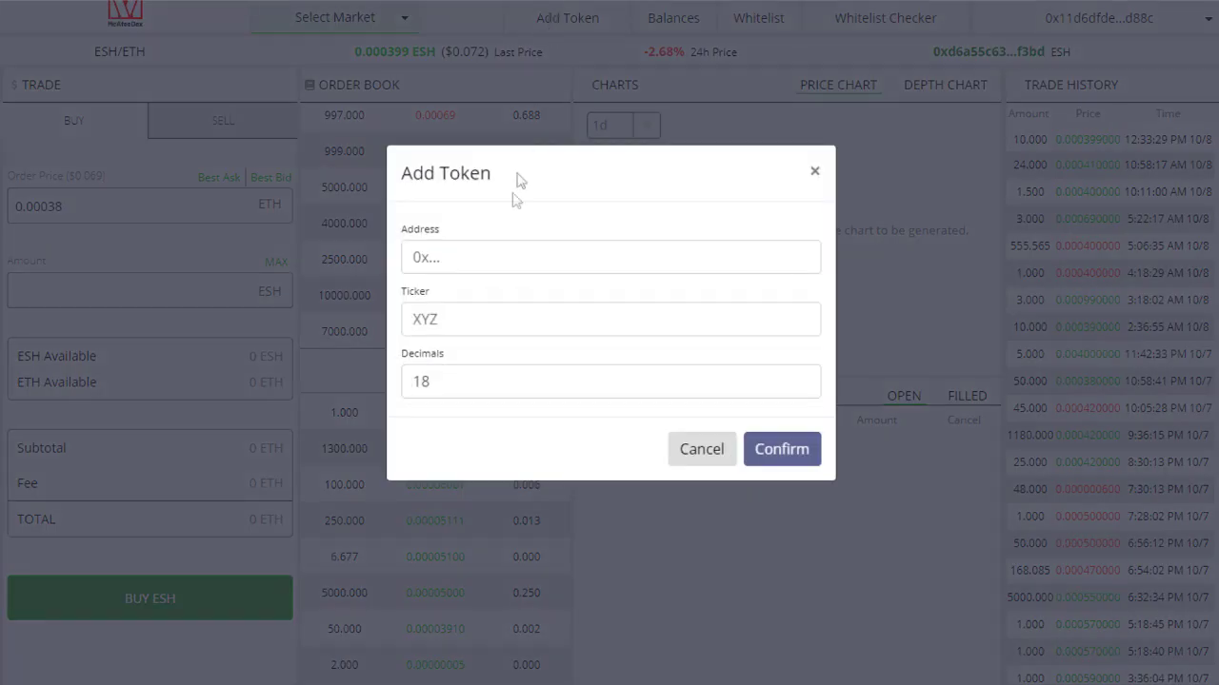
pyautogui.click(703, 457)
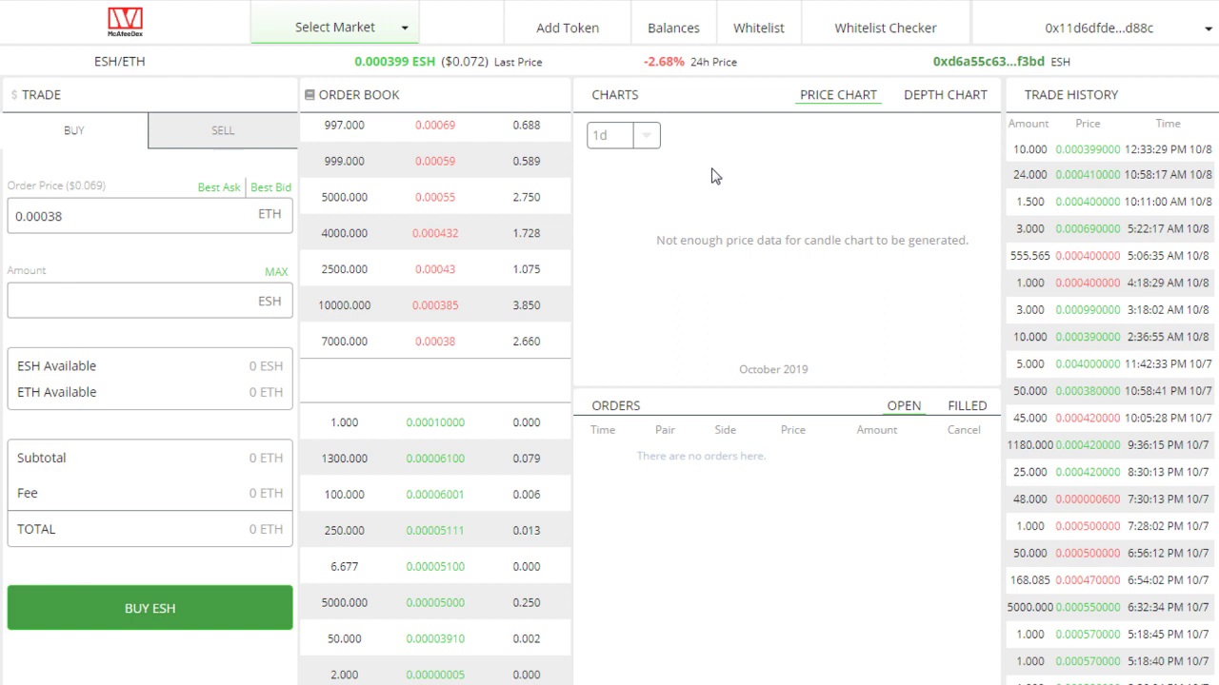
pyautogui.click(212, 141)
pyautogui.click(98, 140)
pyautogui.click(680, 38)
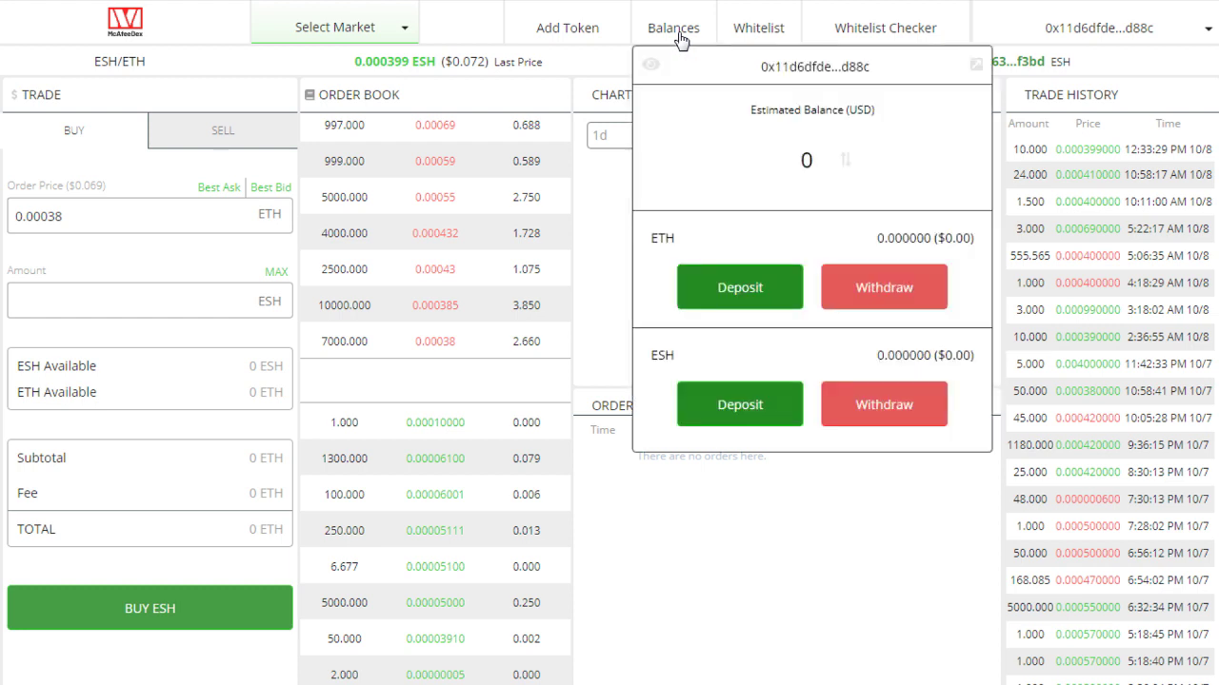
# Enter 1 in the ETH deposit dialog, then close it without depositing
pyautogui.click(767, 285)
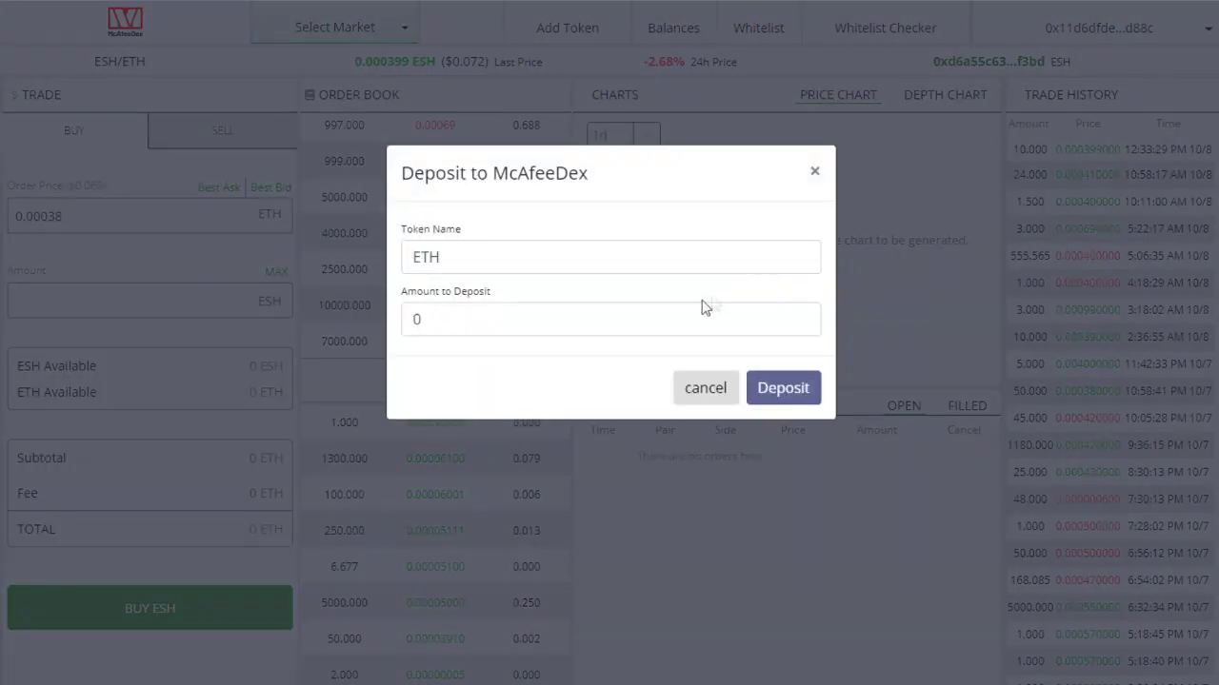
pyautogui.doubleClick(630, 317)
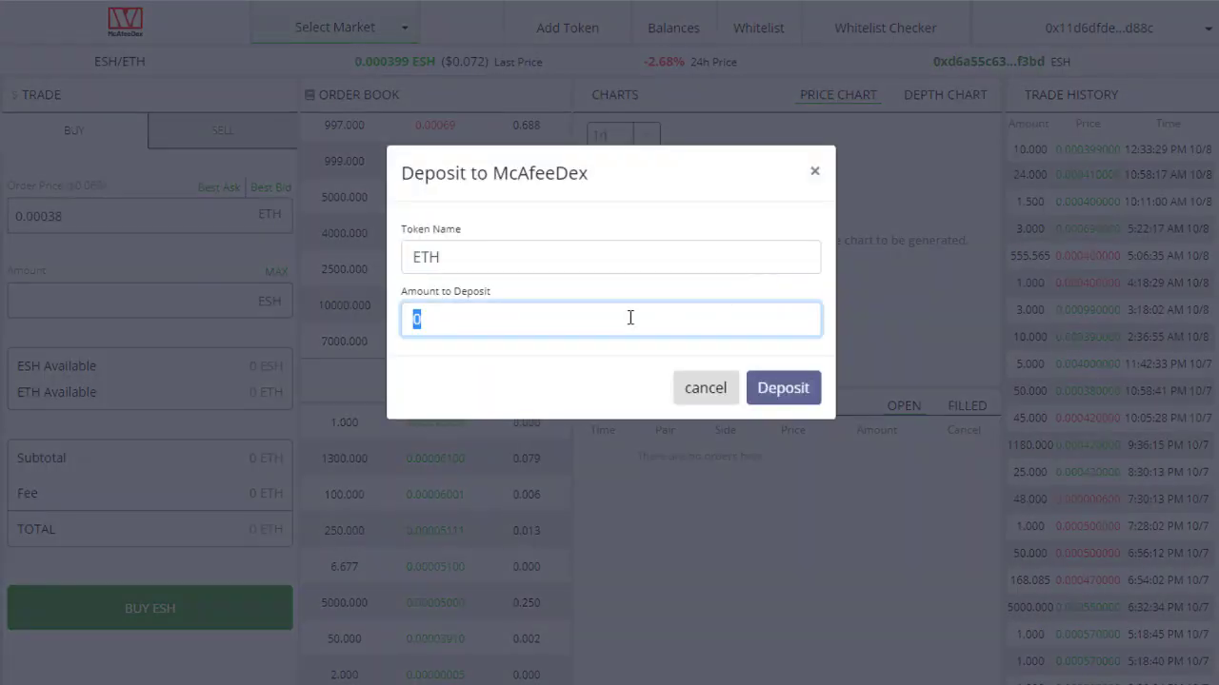
pyautogui.write('1')
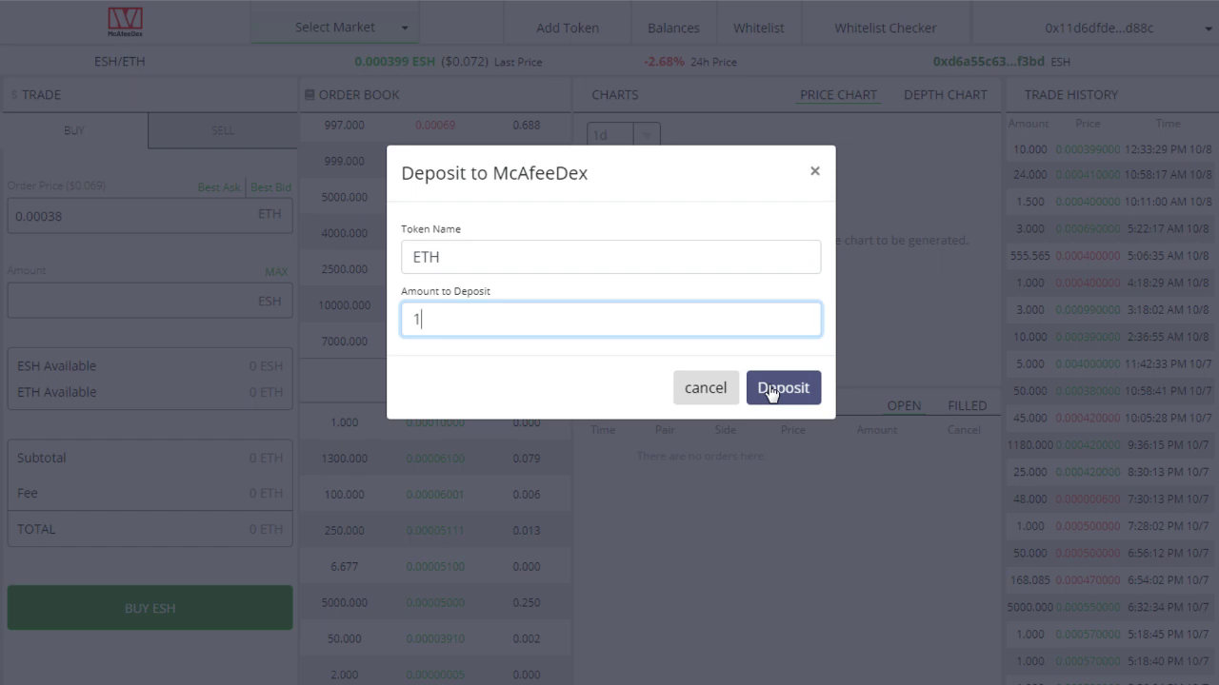
pyautogui.click(706, 390)
# Start an ESH deposit from Balances with an amount of 200
pyautogui.click(655, 35)
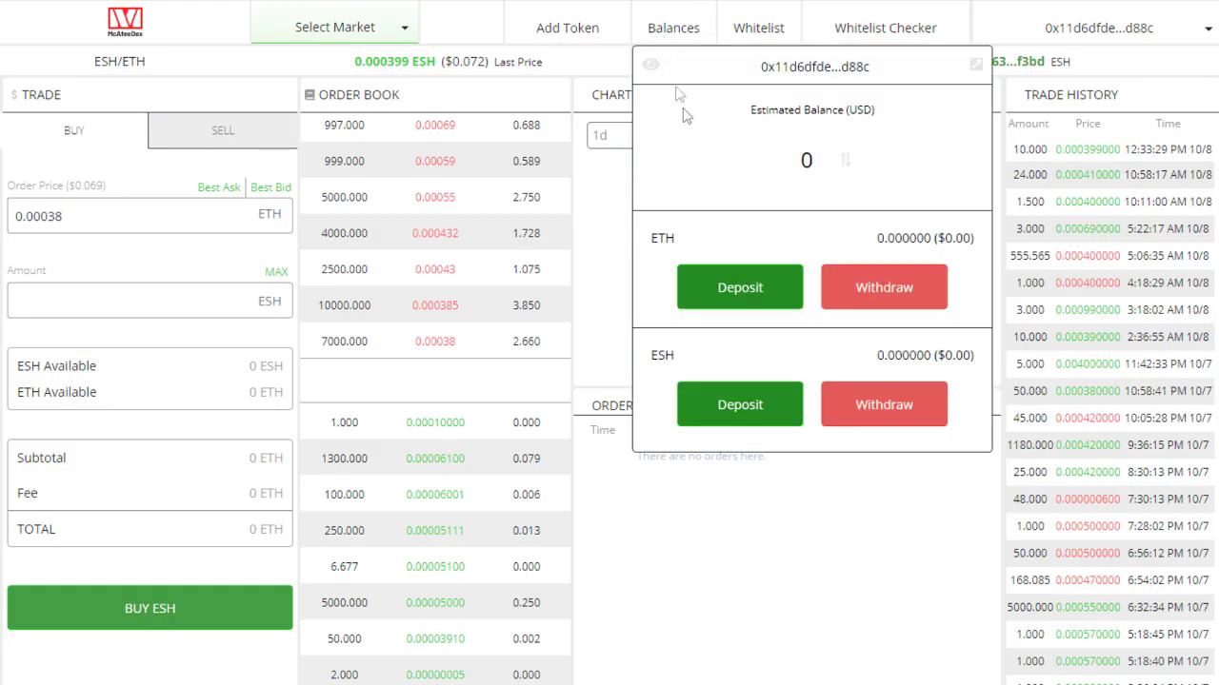
pyautogui.click(714, 400)
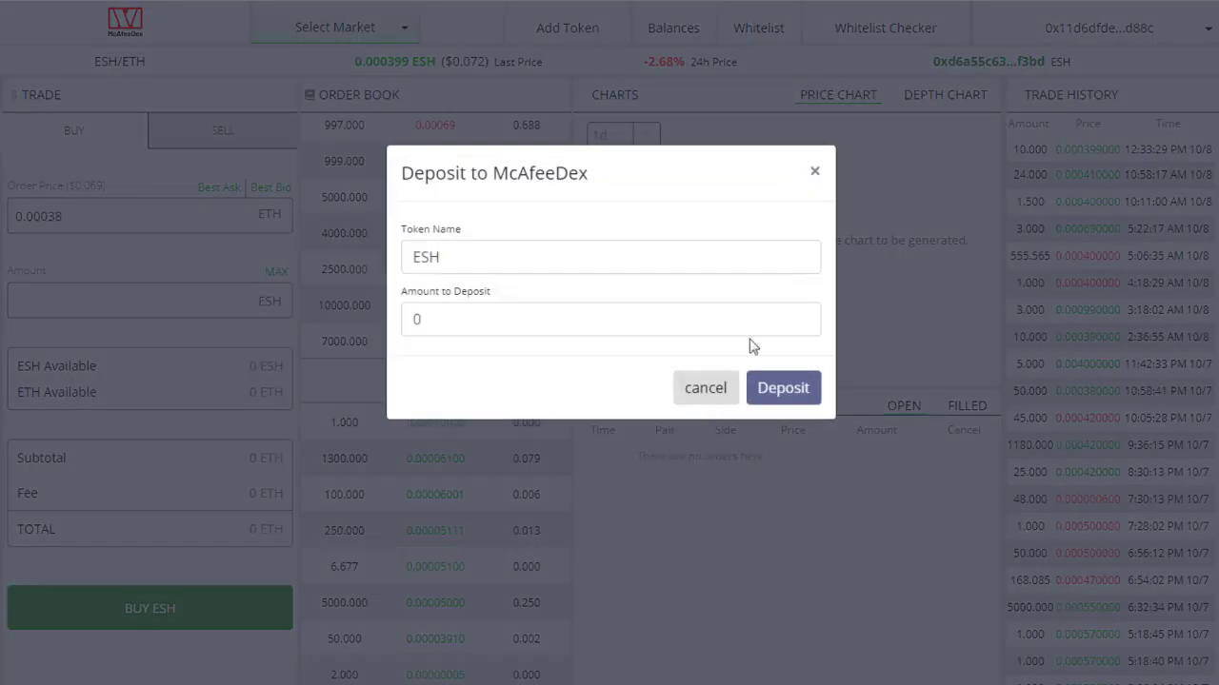
pyautogui.write('200')
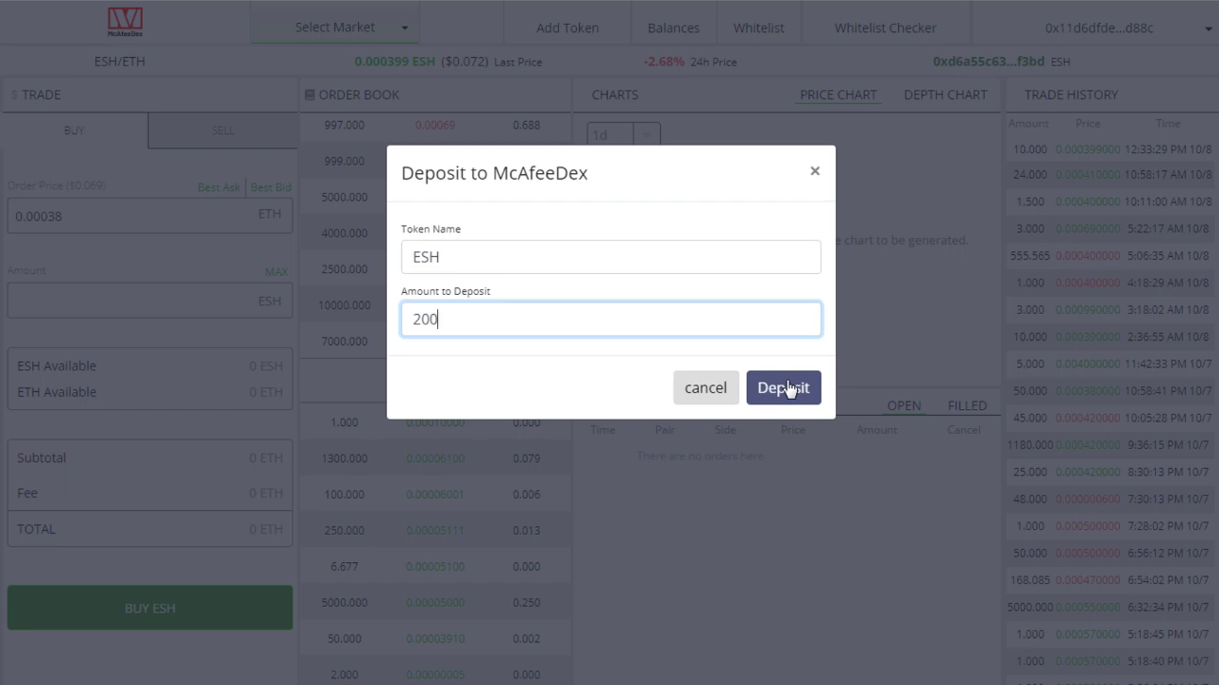
# Withdraw 1 ETH from the balances panel
pyautogui.click(716, 388)
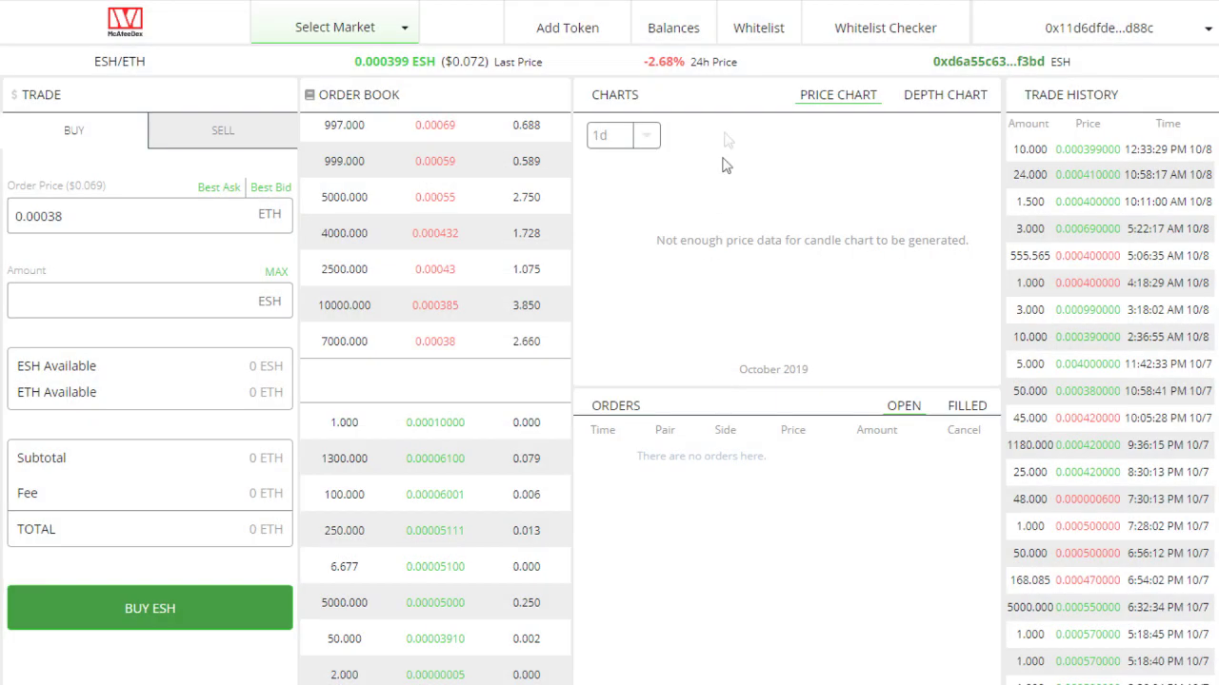
pyautogui.click(686, 34)
pyautogui.click(857, 289)
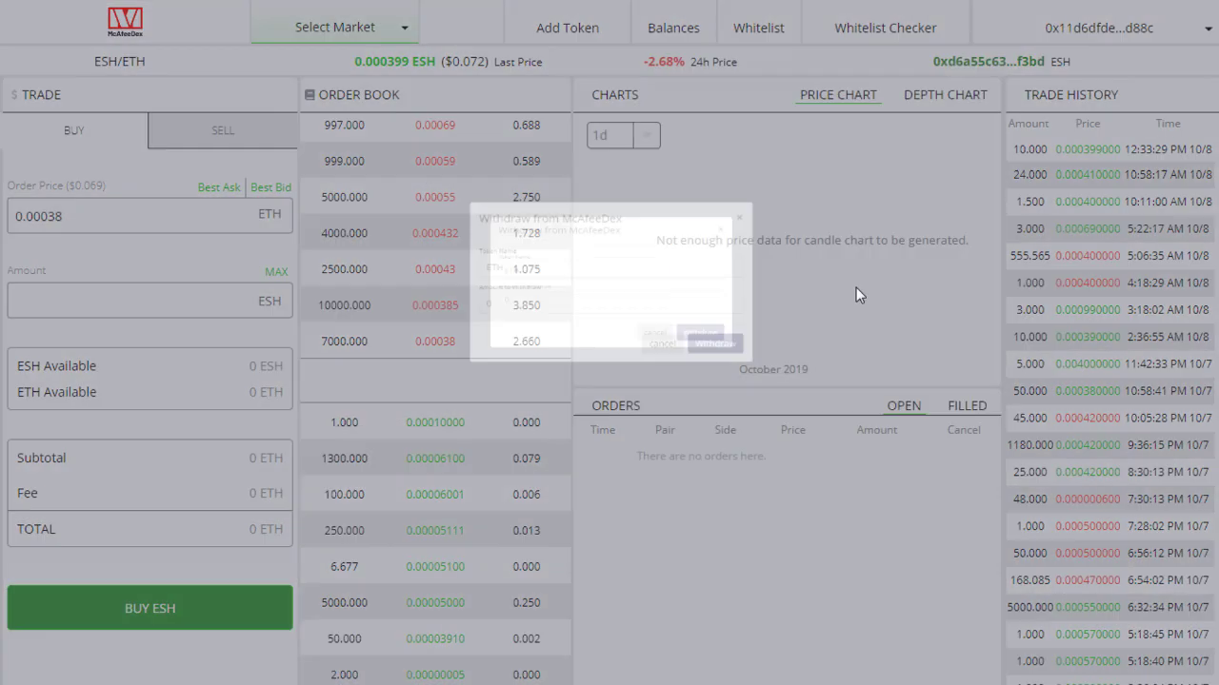
pyautogui.doubleClick(569, 318)
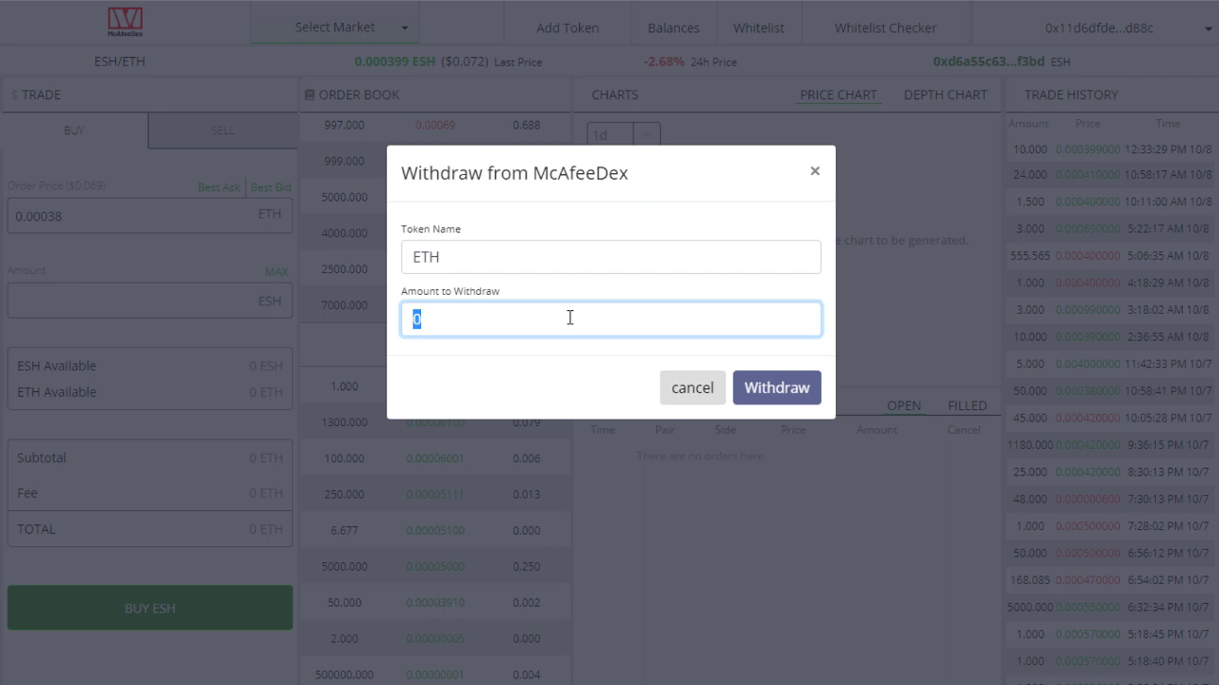
pyautogui.write('1')
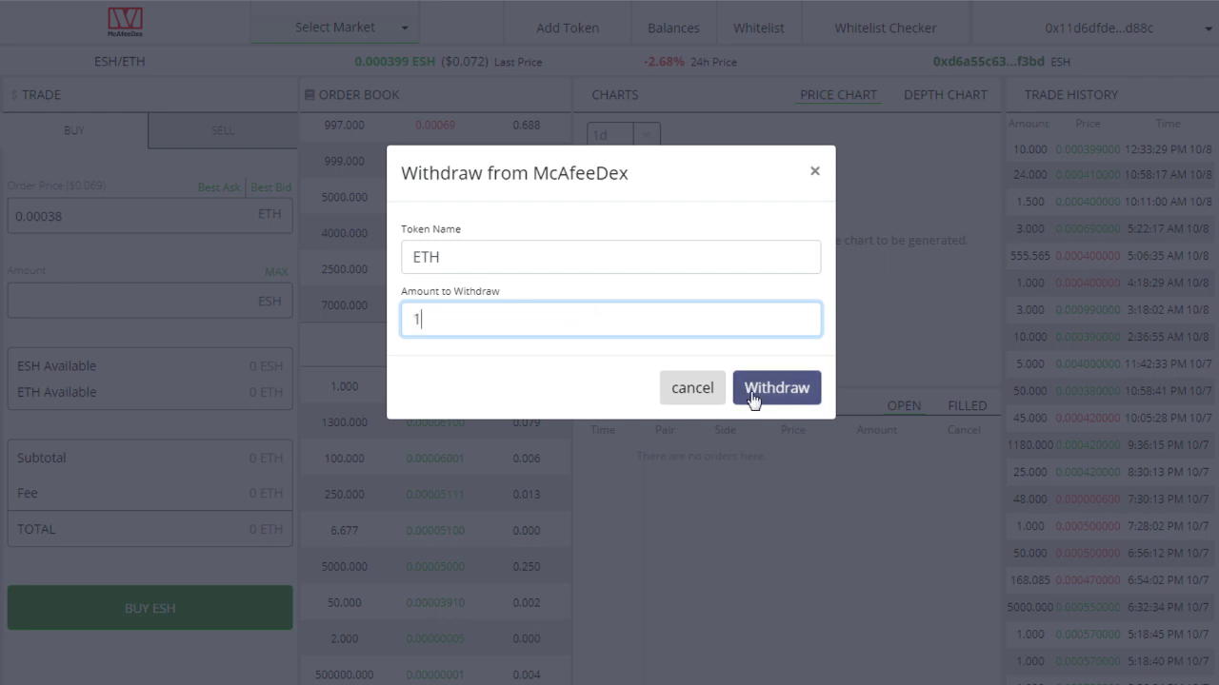
# Fill in a 321 ESH withdrawal, then close it unsent
pyautogui.click(815, 172)
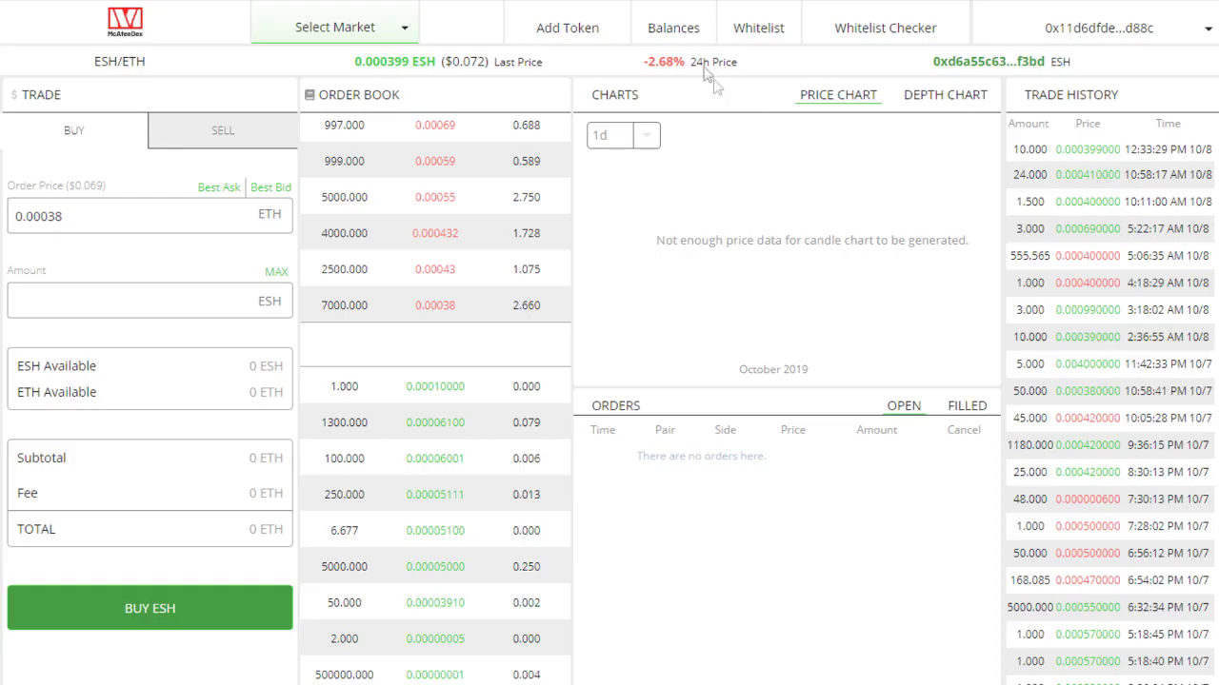
pyautogui.click(687, 39)
pyautogui.click(859, 399)
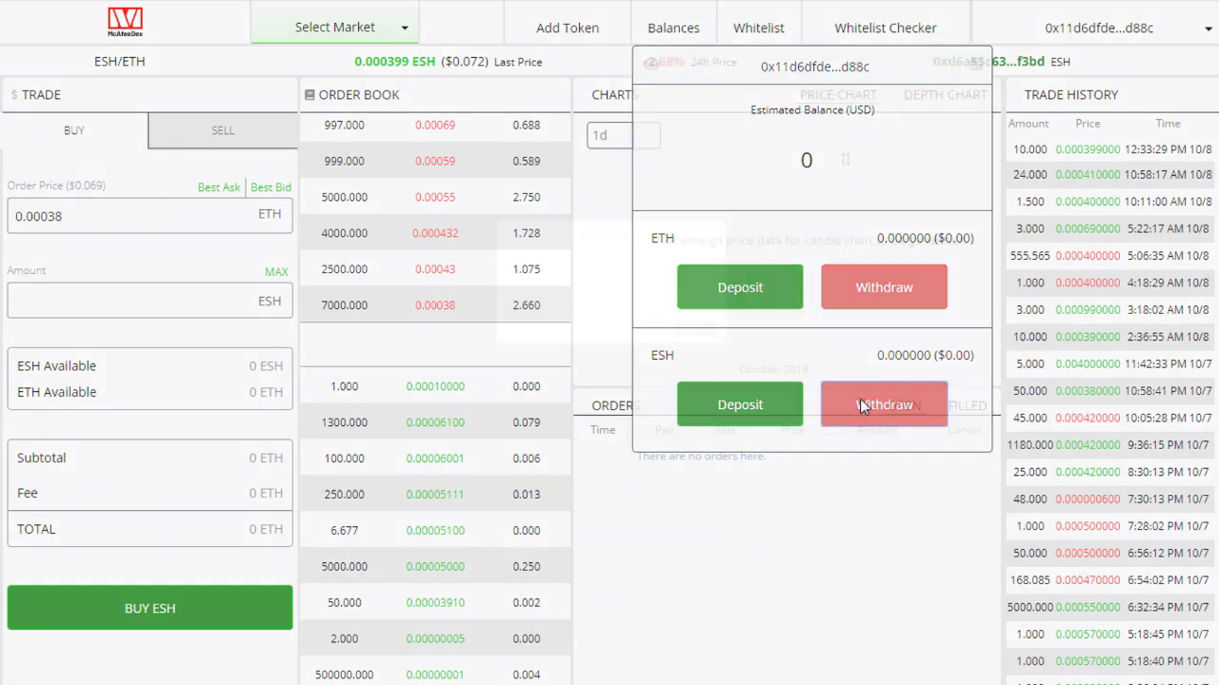
pyautogui.doubleClick(663, 329)
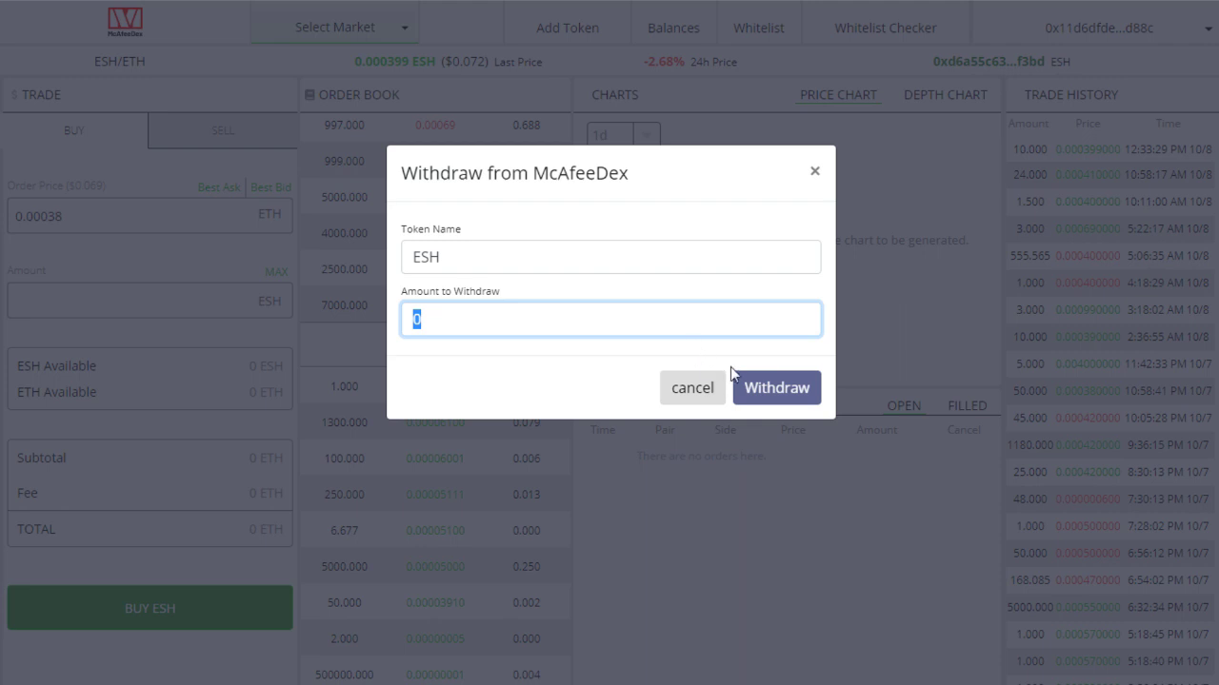
pyautogui.write('321')
pyautogui.click(816, 174)
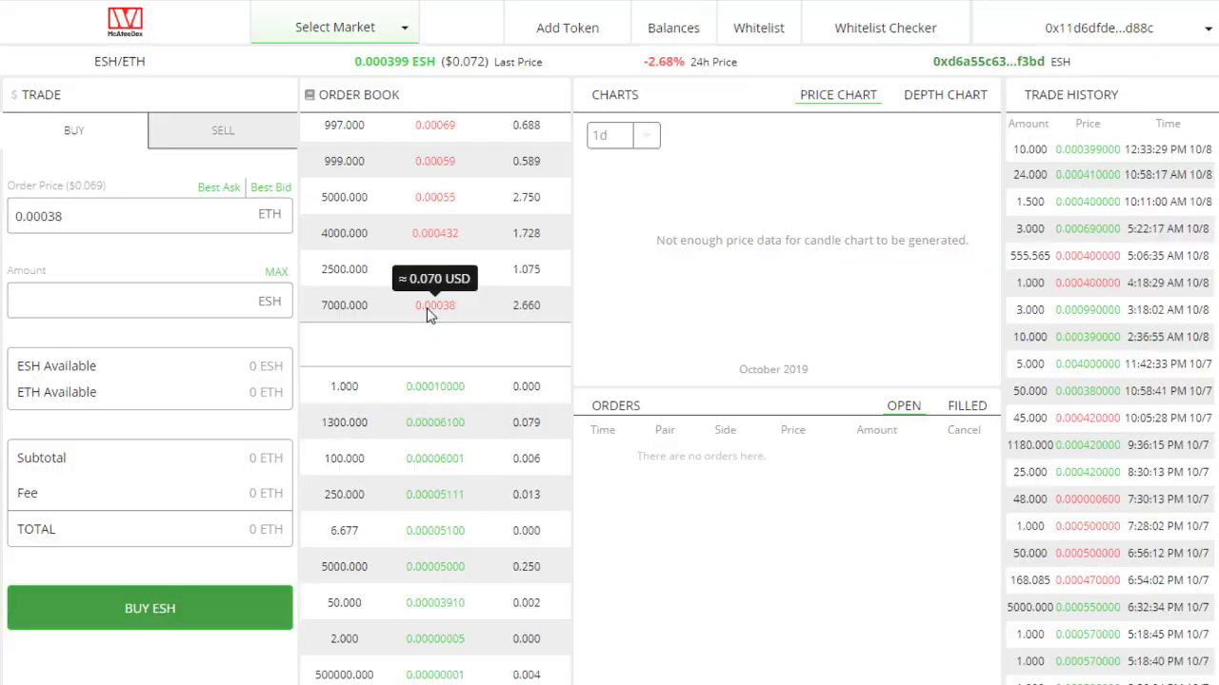
# Enter a 200 ESH buy against the 0.00038 ask, review the $13.756 total, then close it
pyautogui.click(425, 306)
pyautogui.doubleClick(428, 306)
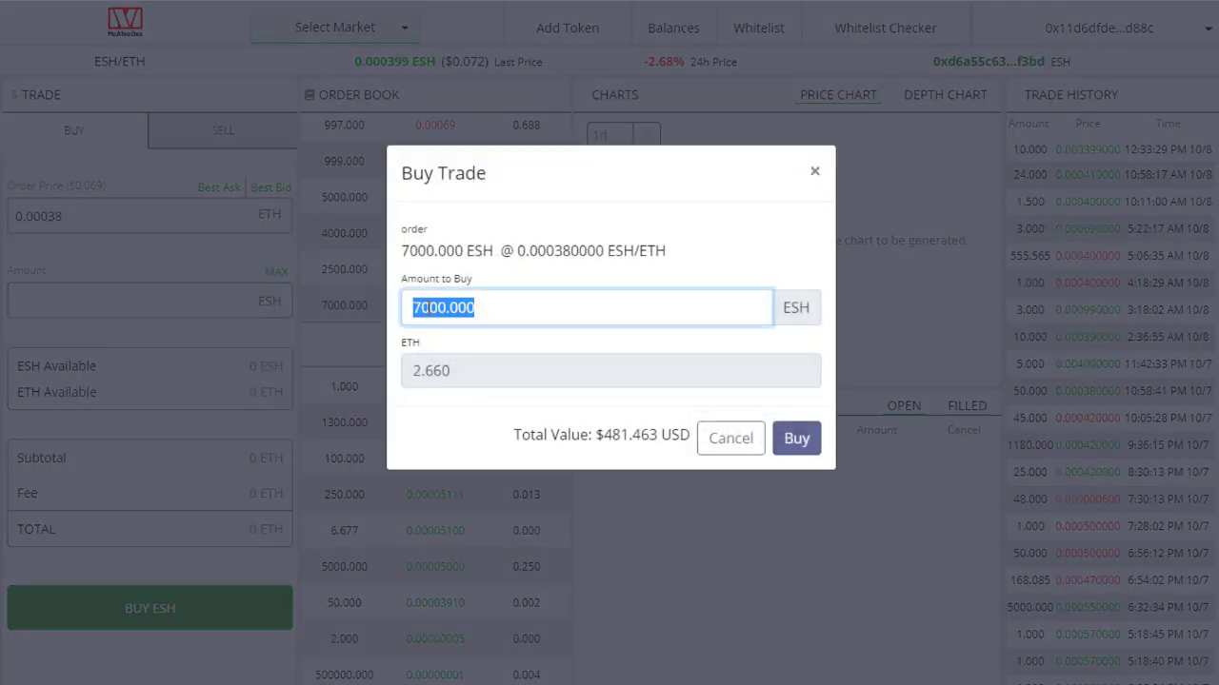
pyautogui.write('200')
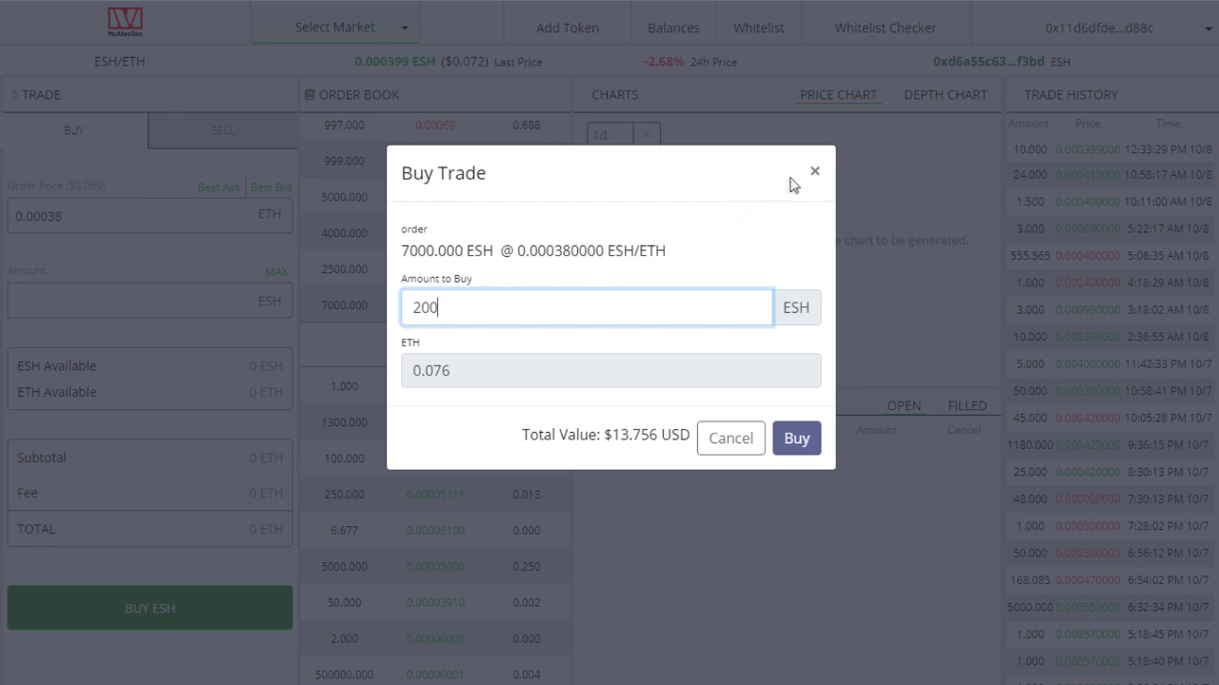
pyautogui.moveTo(691, 435); pyautogui.dragTo(543, 425)
pyautogui.click(525, 427)
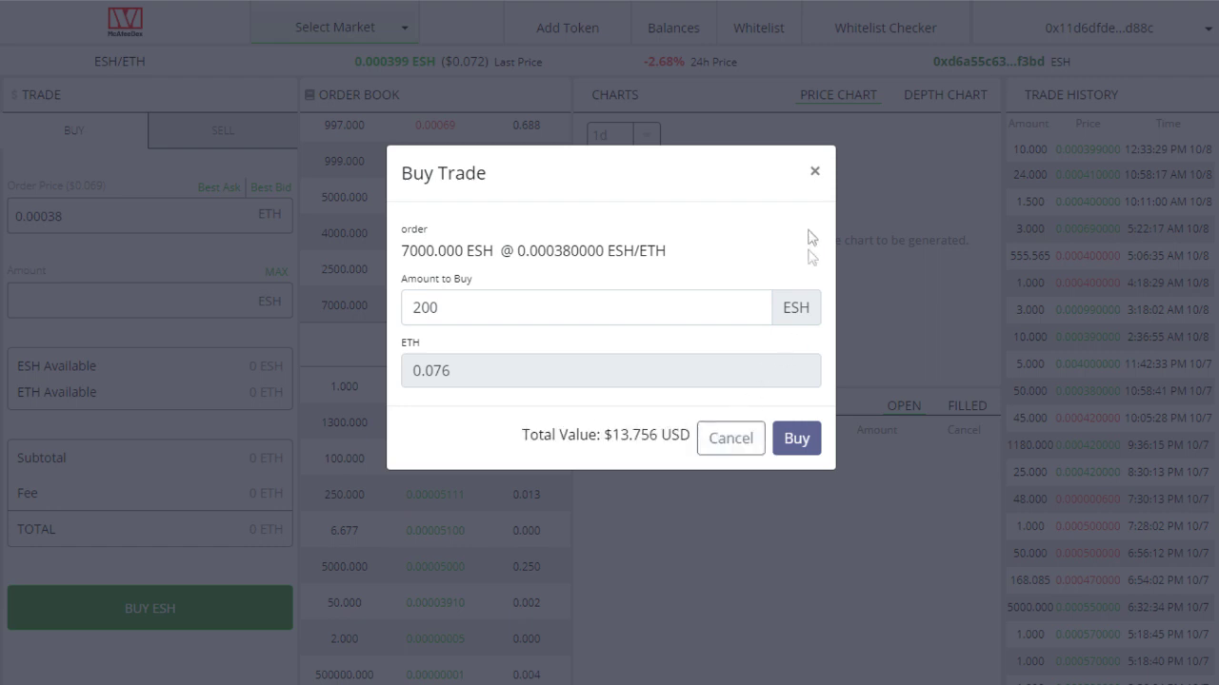
pyautogui.click(813, 173)
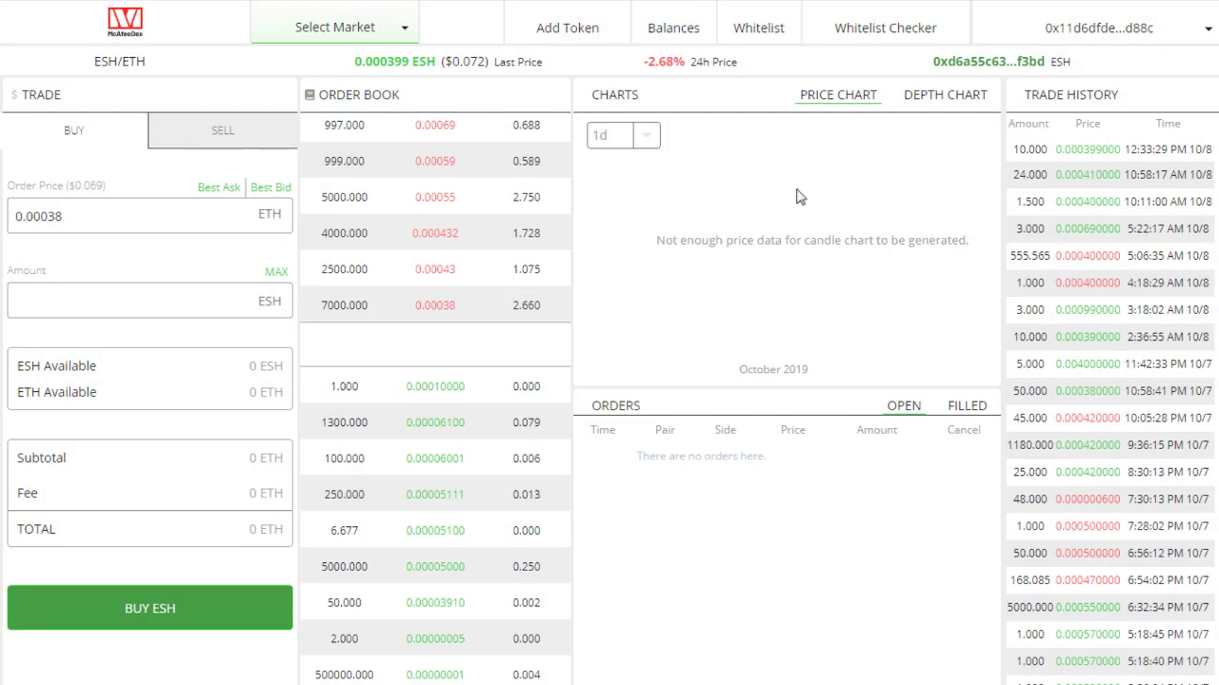
pyautogui.moveTo(434, 386)
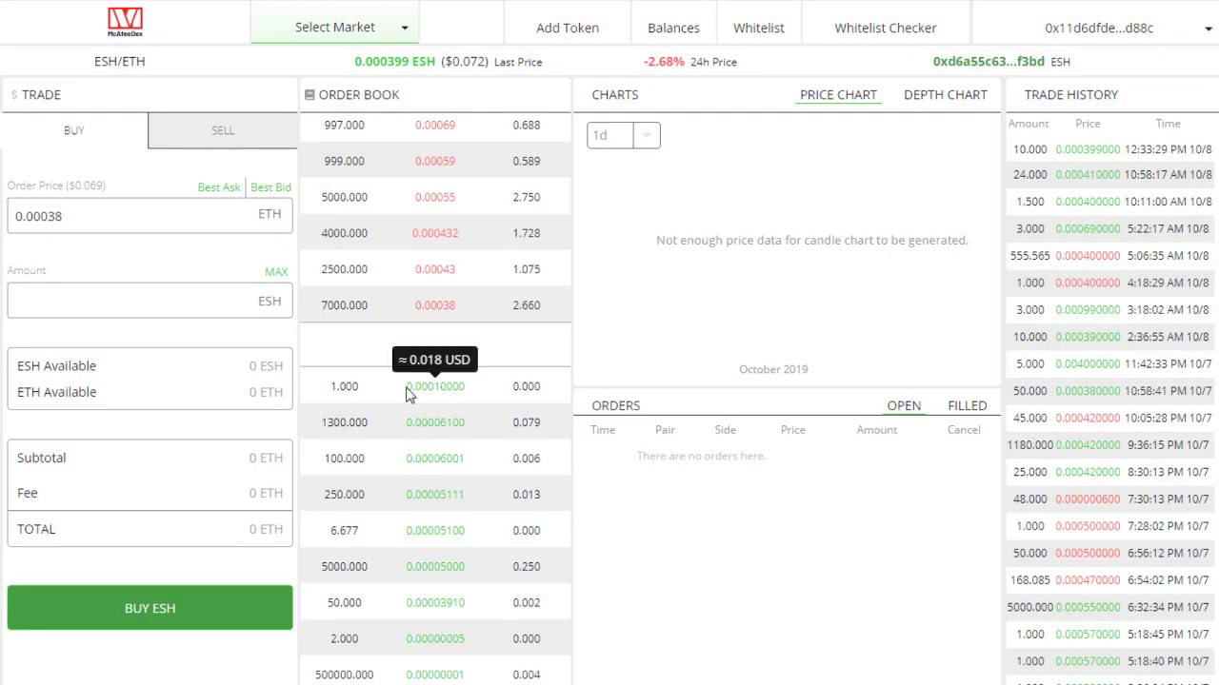
# Enter a 200 ESH sell into the 1.000 ESH bid, then cancel it unplaced
pyautogui.click(409, 394)
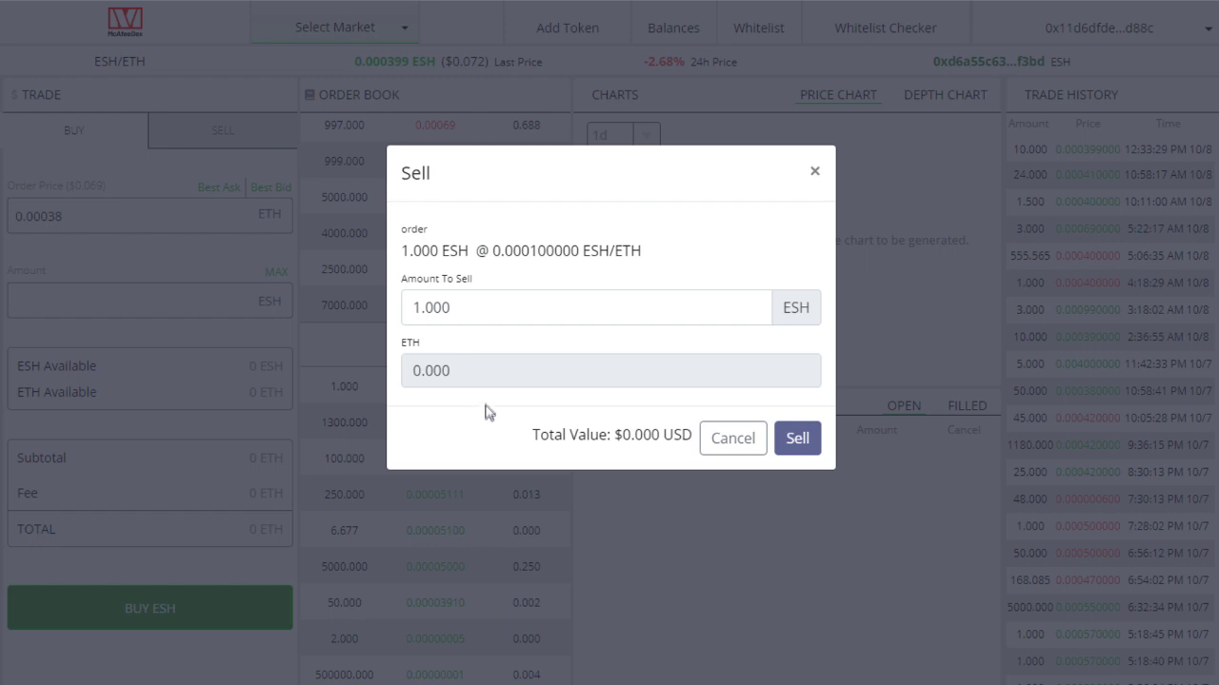
pyautogui.click(506, 312)
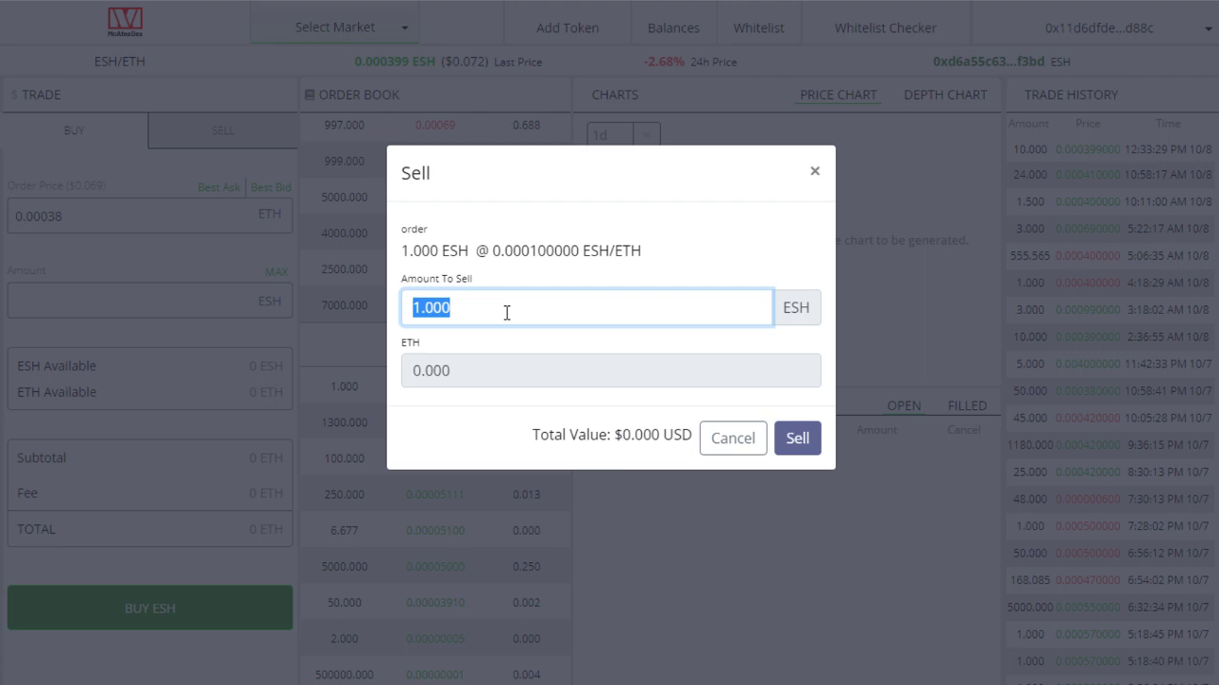
pyautogui.write('200')
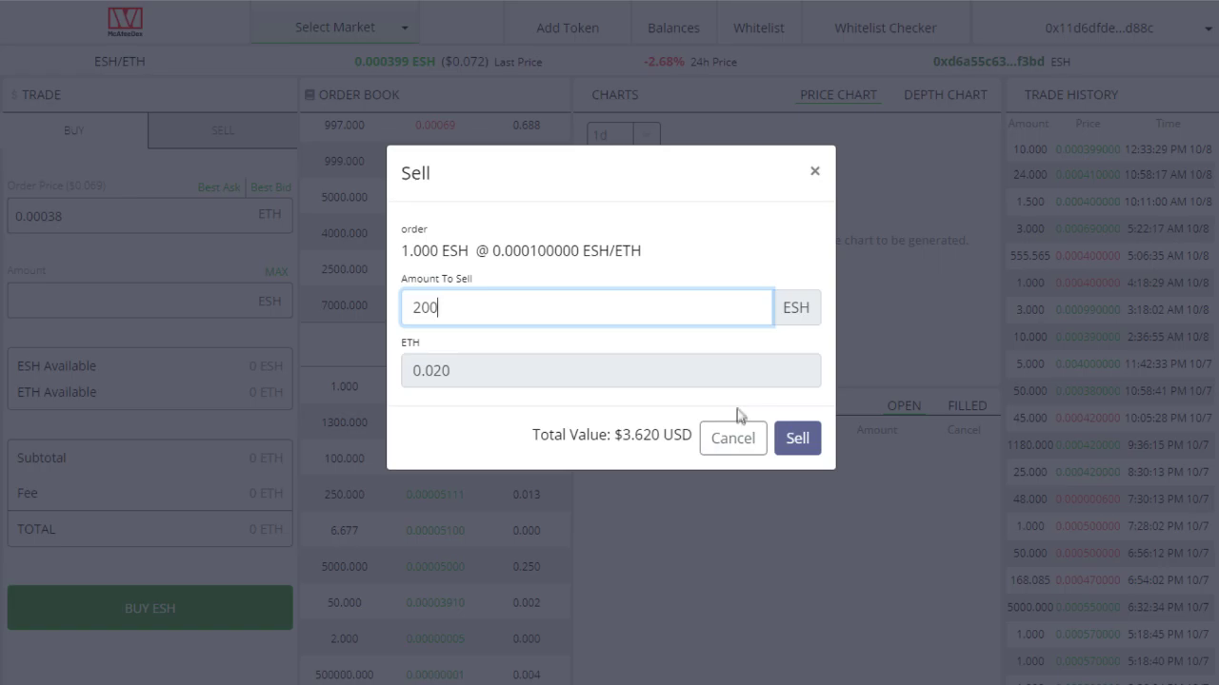
pyautogui.click(733, 438)
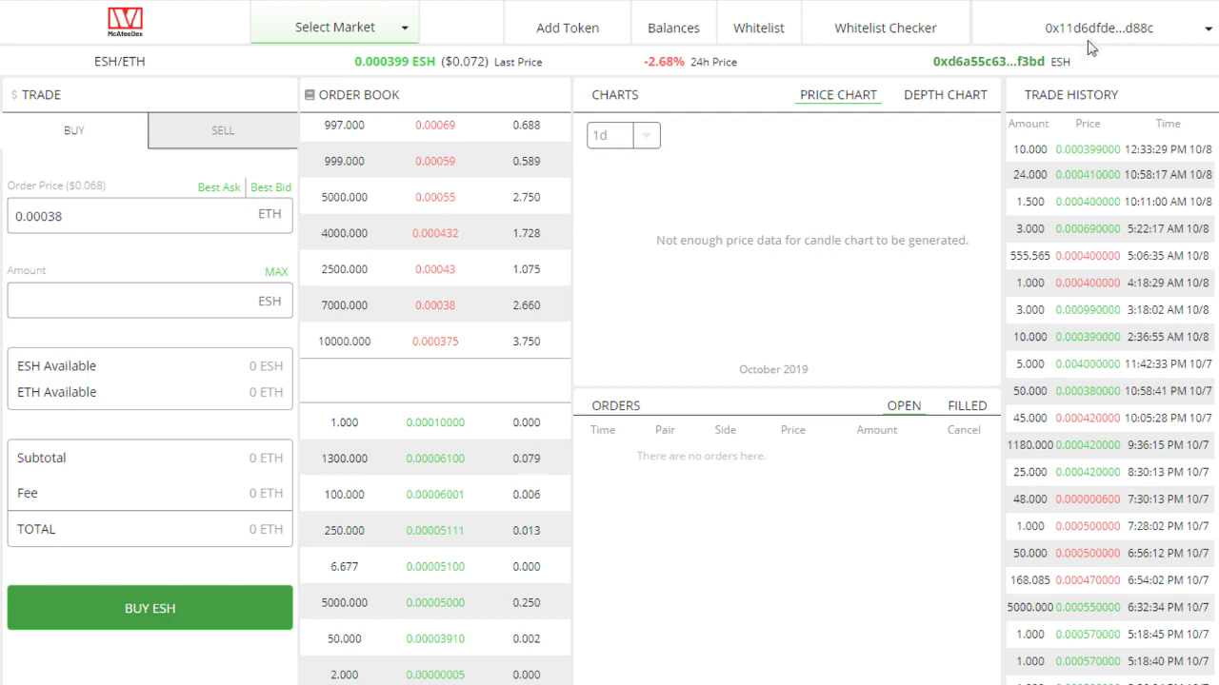
# Change the gas price from 4 to 20 Gwei and close the dialog
pyautogui.click(1114, 31)
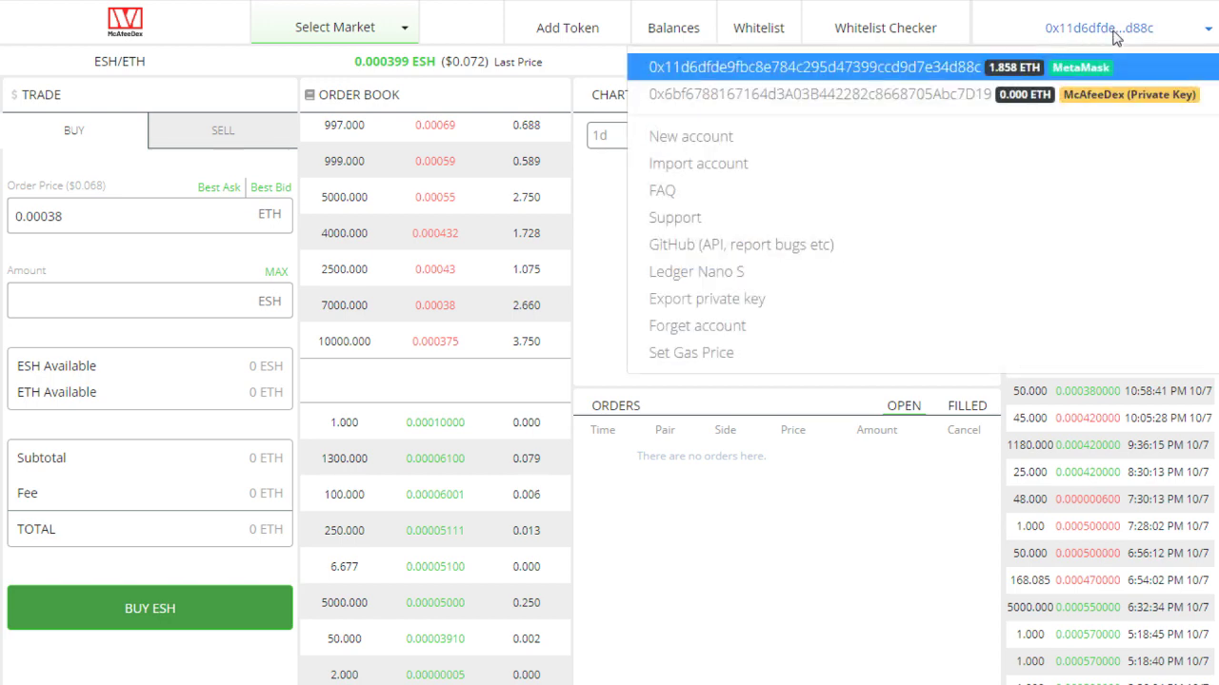
pyautogui.click(714, 354)
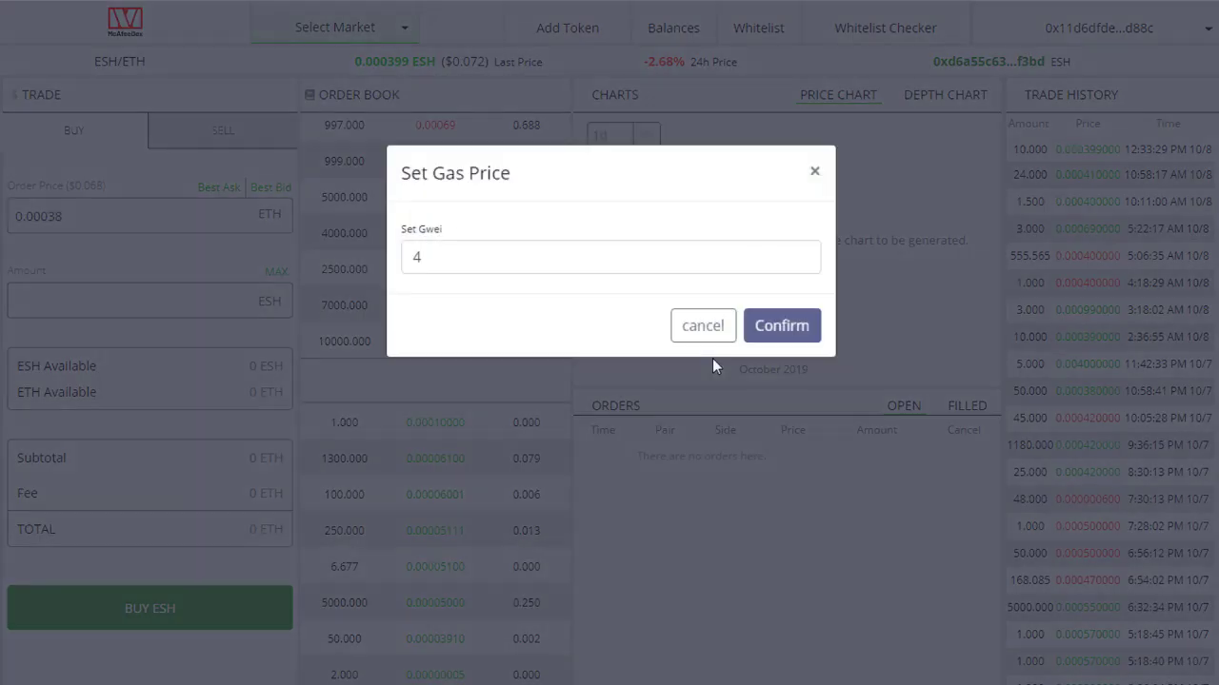
pyautogui.doubleClick(612, 267)
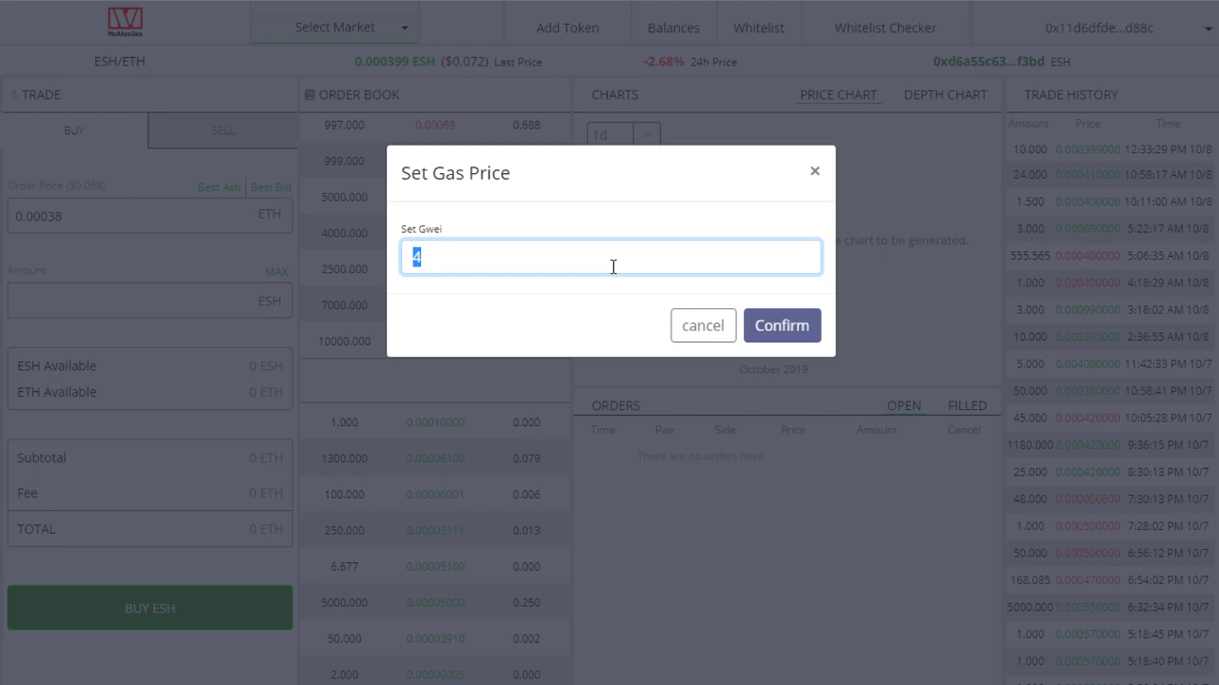
pyautogui.write('10')
pyautogui.press('BackSpace')
pyautogui.press('BackSpace')
pyautogui.write('20')
pyautogui.click(815, 174)
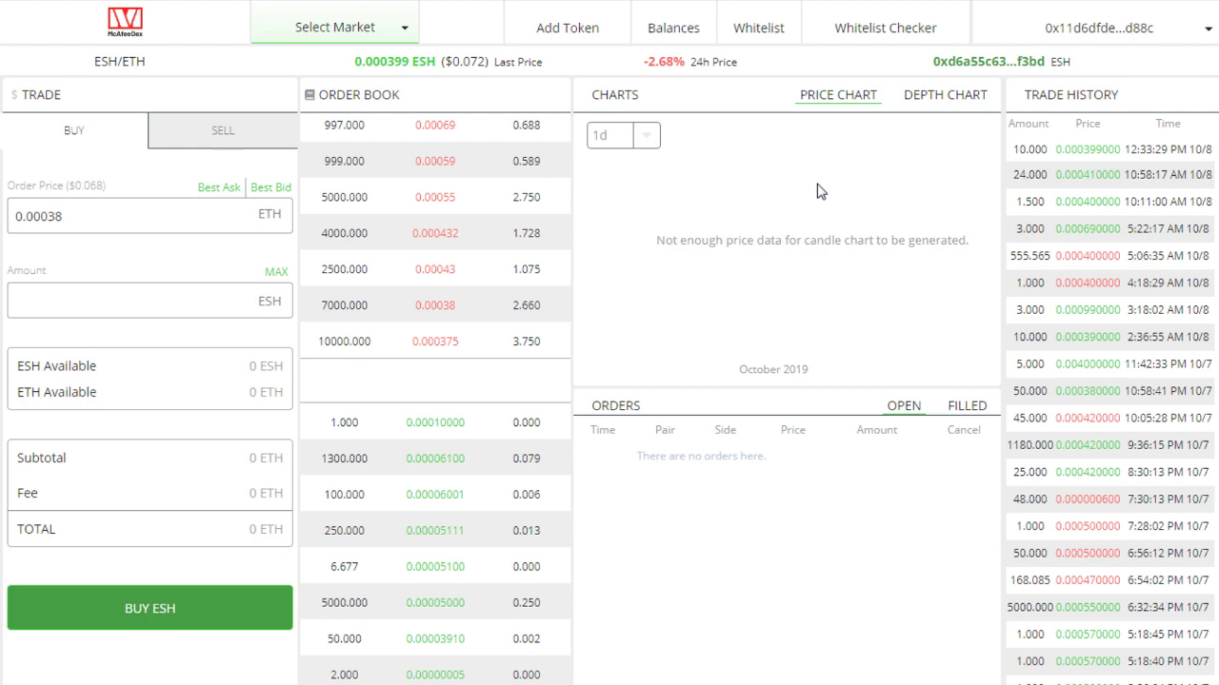
# Show the account's zero ETH and ESH balances, briefly checking the account dropdown
pyautogui.click(664, 32)
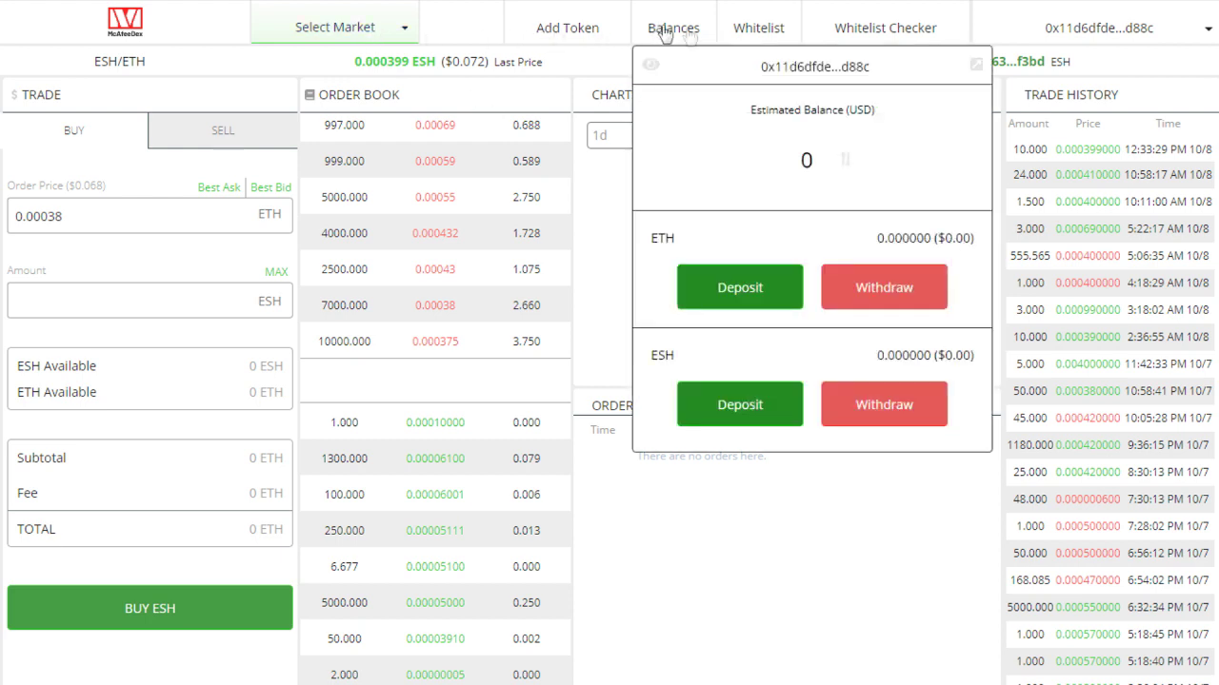
pyautogui.click(1080, 31)
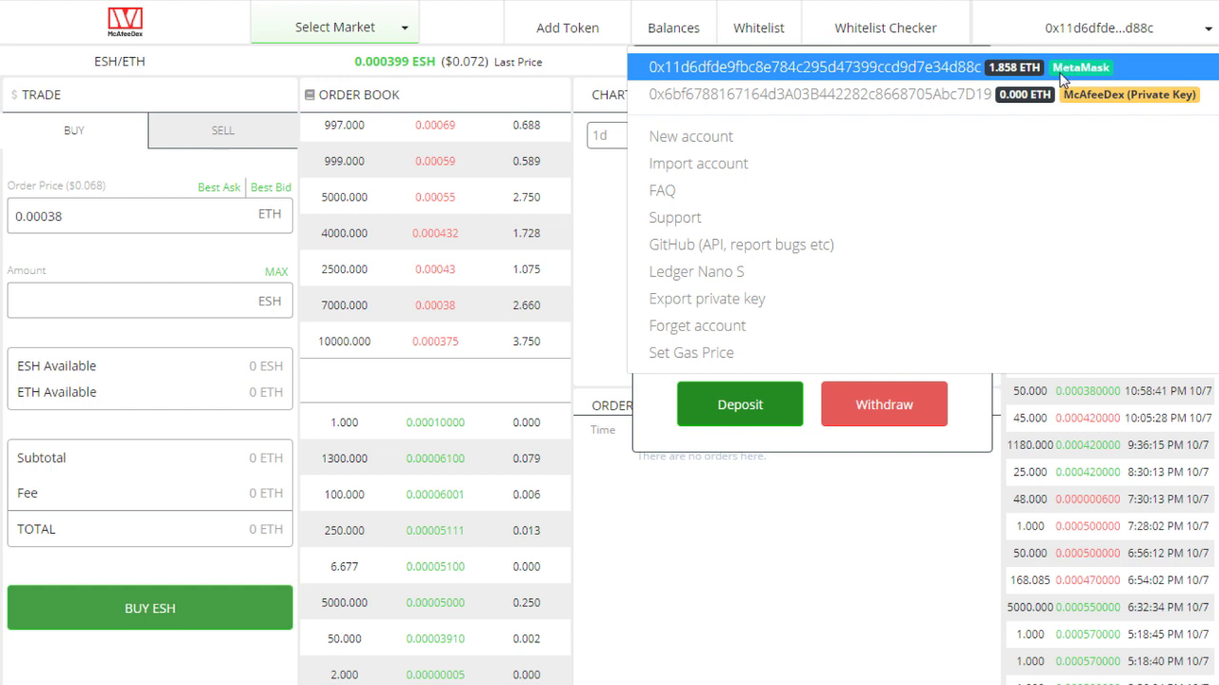
pyautogui.click(1074, 35)
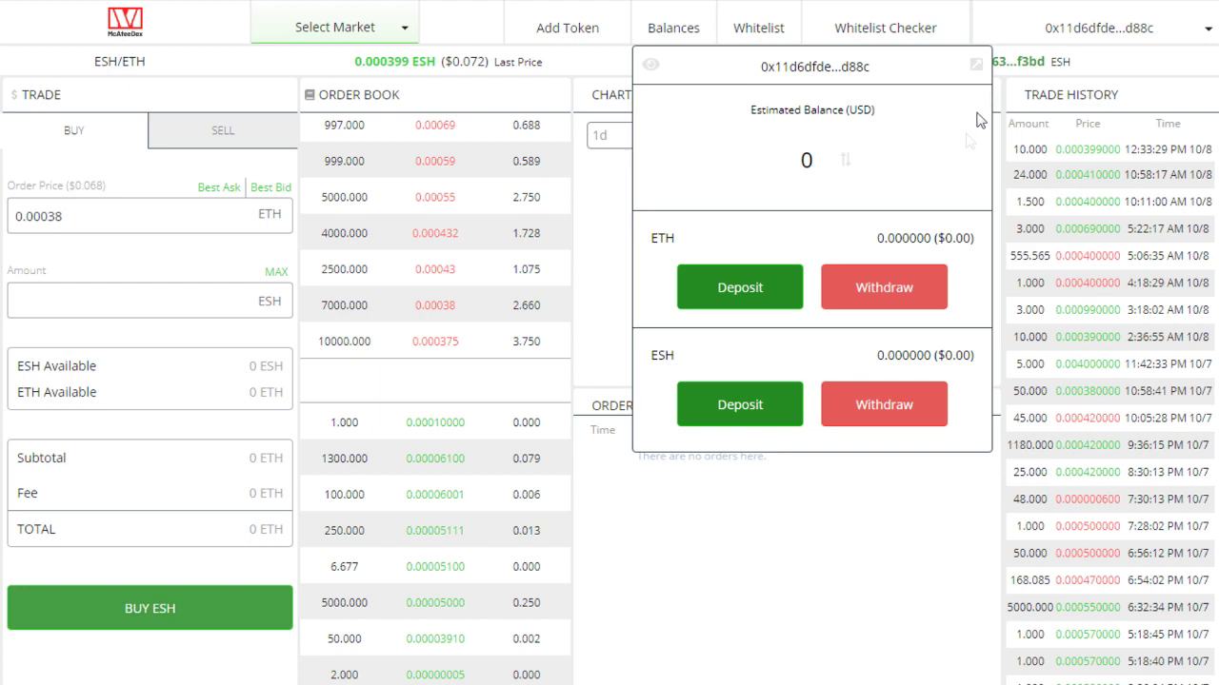